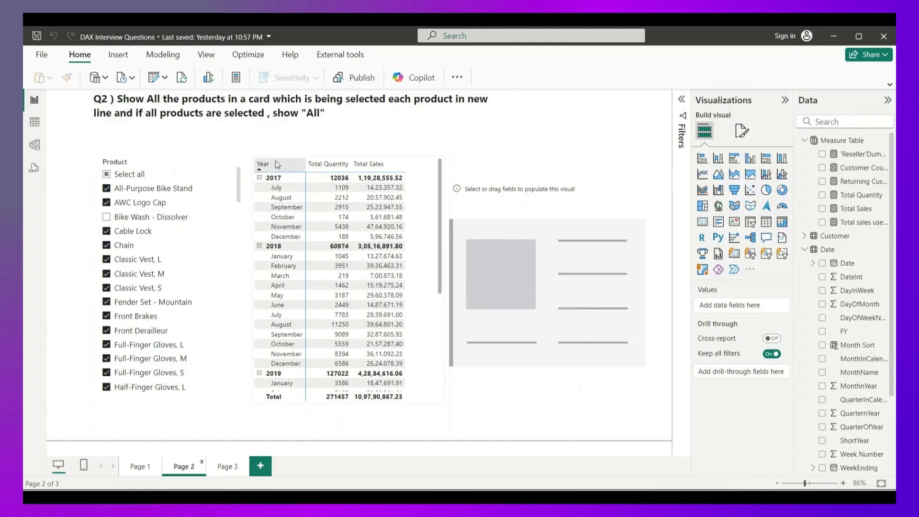
# Filter the Product slicer to All-Purpose Bike Stand, AWC Logo Cap, Bike Wash - Dissolver and Cable Lock.
pyautogui.click(420, 167)
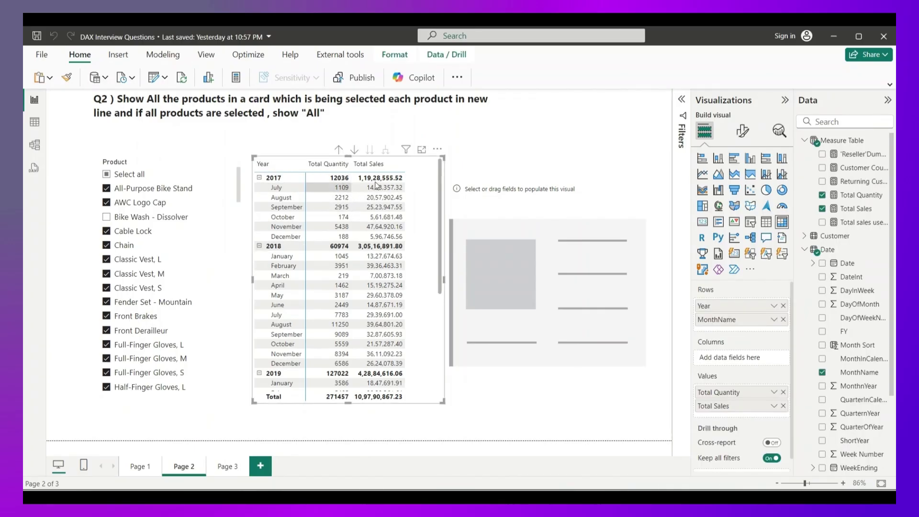
pyautogui.click(188, 176)
pyautogui.click(133, 190)
pyautogui.click(132, 202)
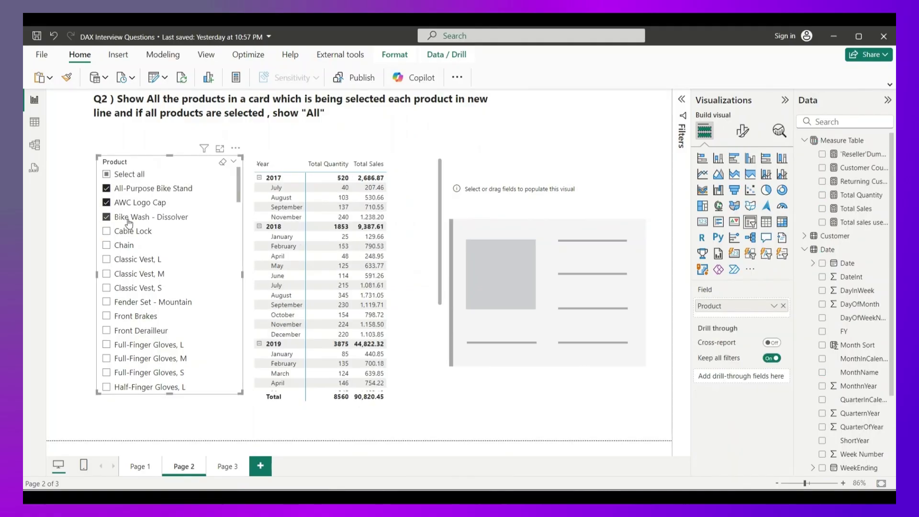
pyautogui.click(130, 217)
pyautogui.click(129, 231)
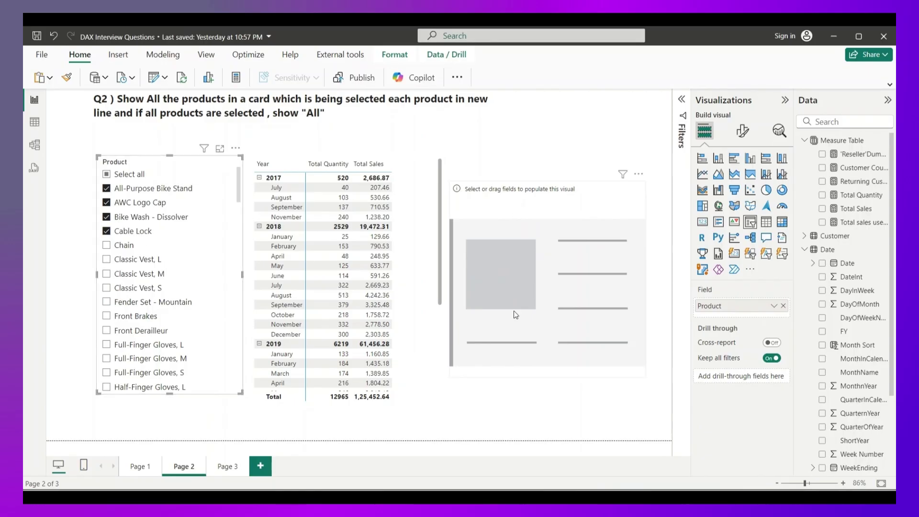
# Reselect every product, review the question's "All" requirement, and bring up Measure Table's actions.
pyautogui.click(540, 310)
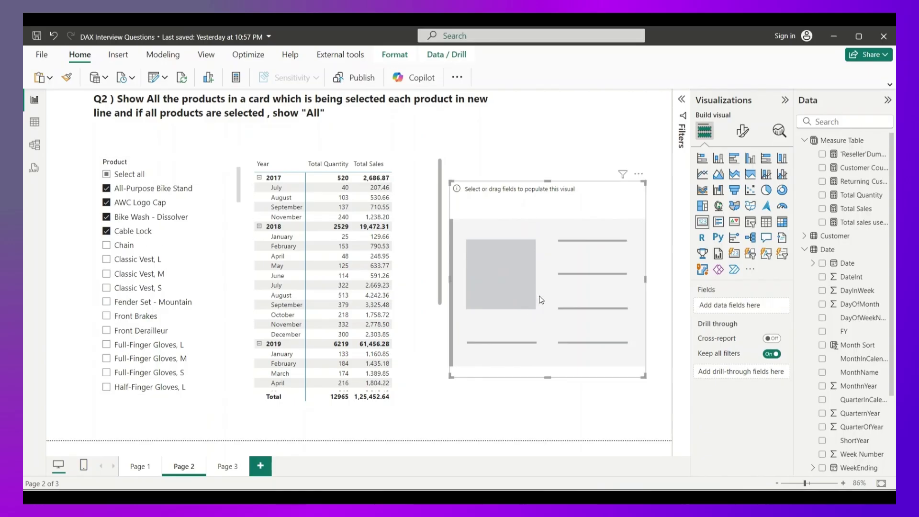
pyautogui.click(117, 175)
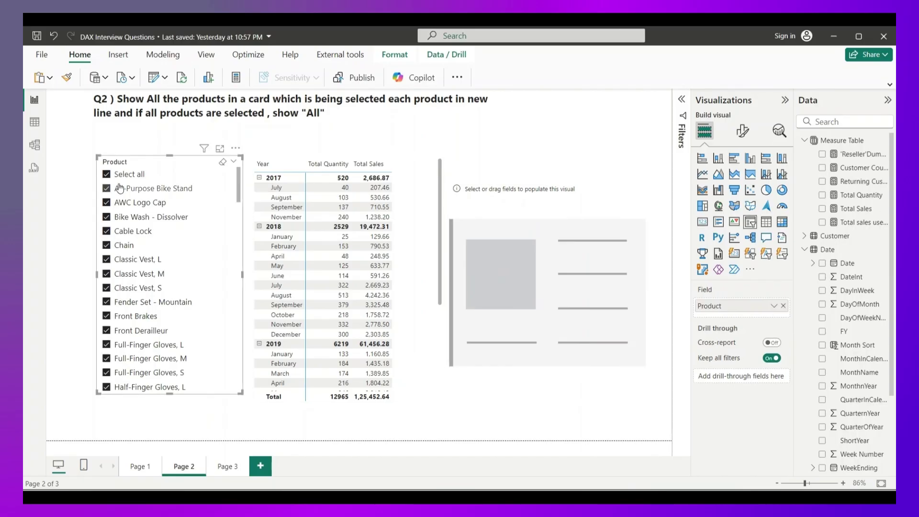
pyautogui.moveTo(325, 114); pyautogui.dragTo(302, 119)
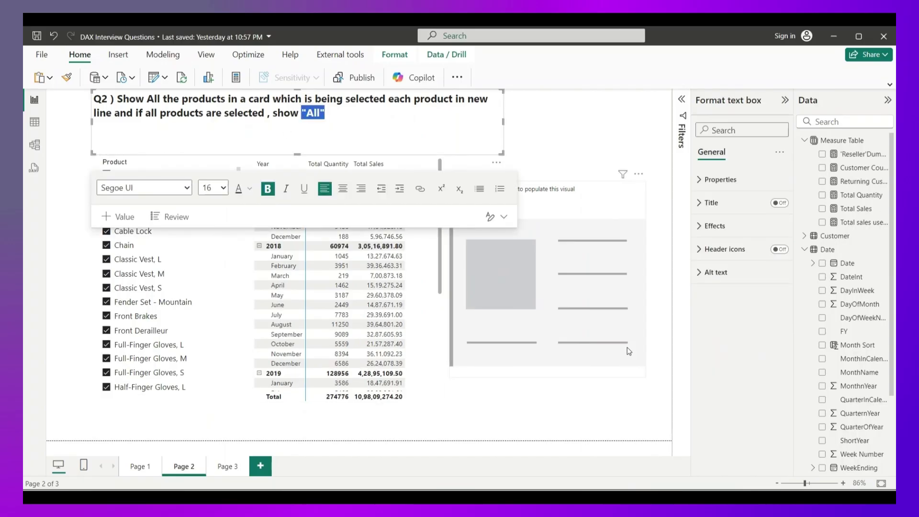
pyautogui.click(532, 429)
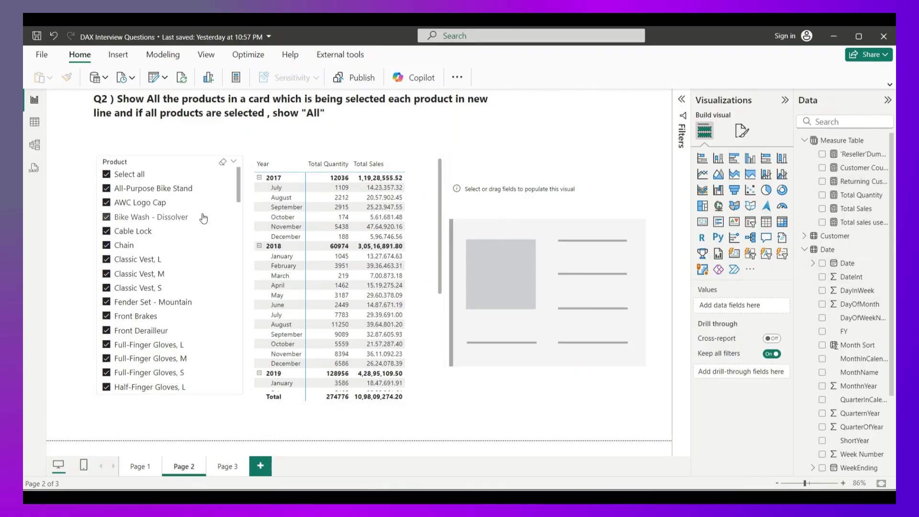
pyautogui.rightClick(825, 145)
# Create the Selected Products measure with VAR Product_Table = VALUES('Product'[Product]) and commit it.
pyautogui.click(766, 168)
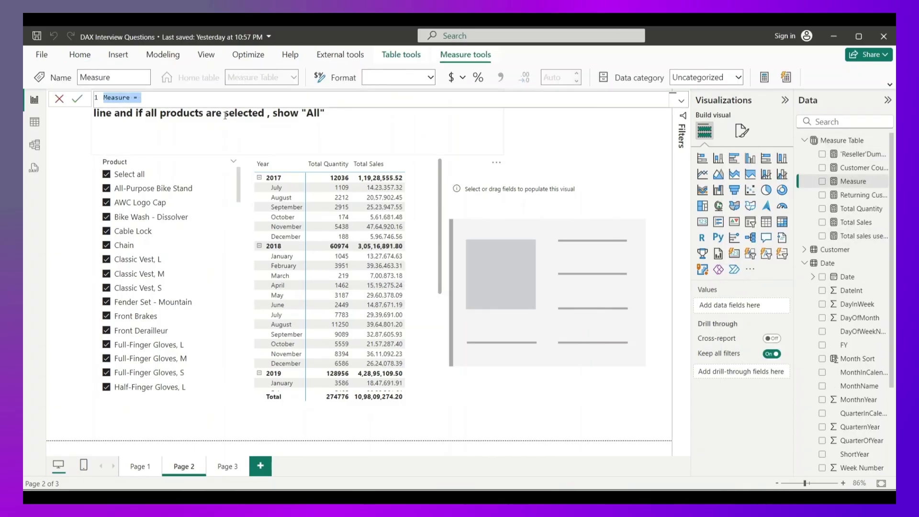
pyautogui.write('Selected Prod')
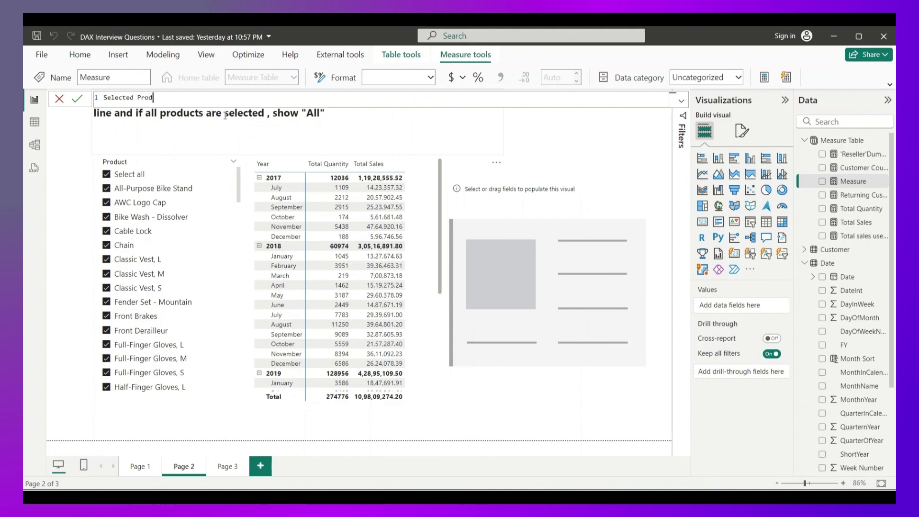
pyautogui.write('ucts =')
pyautogui.hotkey('shift', 'Return')
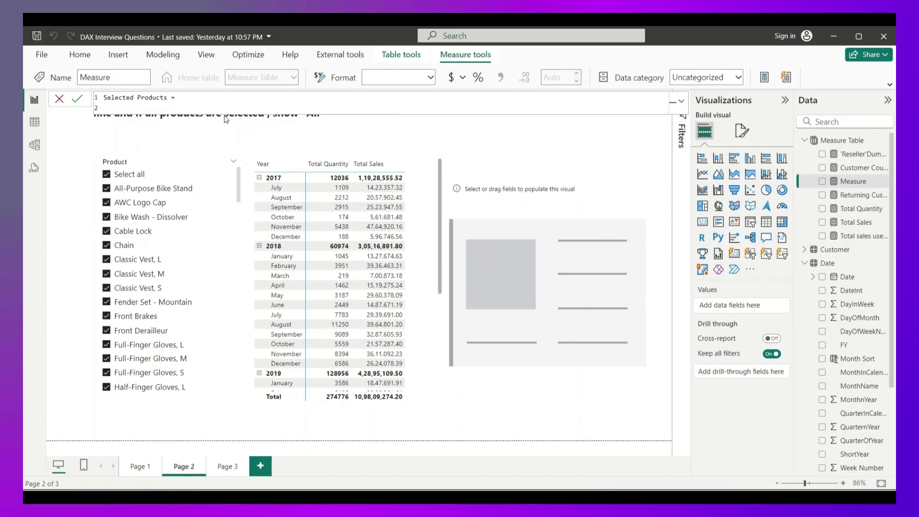
pyautogui.write('VAR')
pyautogui.write('Product_Table')
pyautogui.write('= VALUES(')
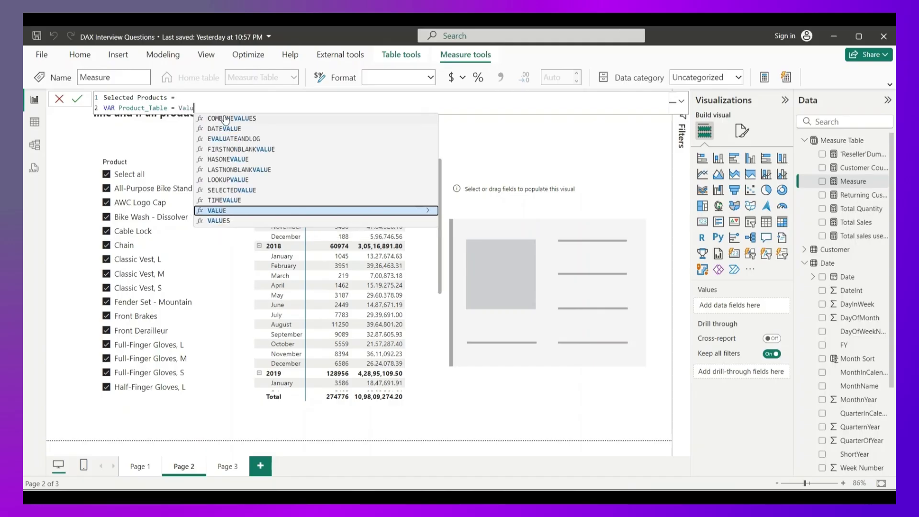
pyautogui.write(' Product')
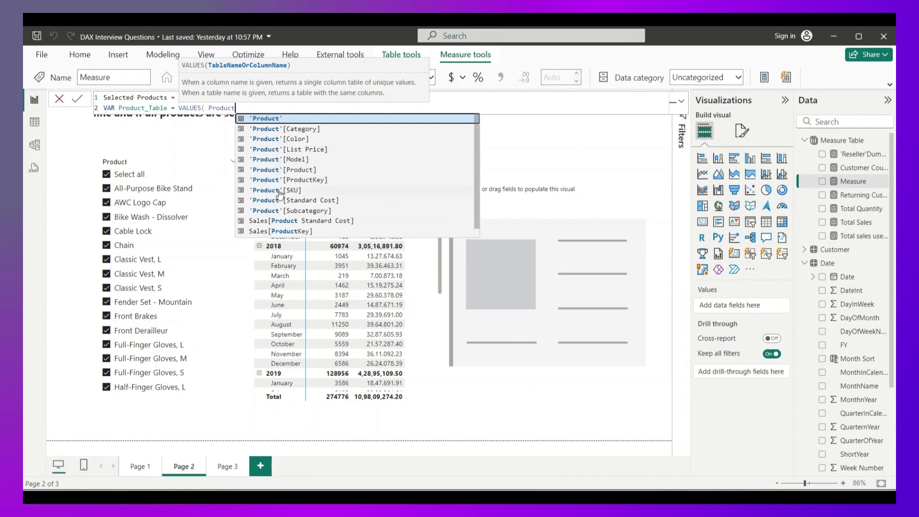
pyautogui.click(282, 168)
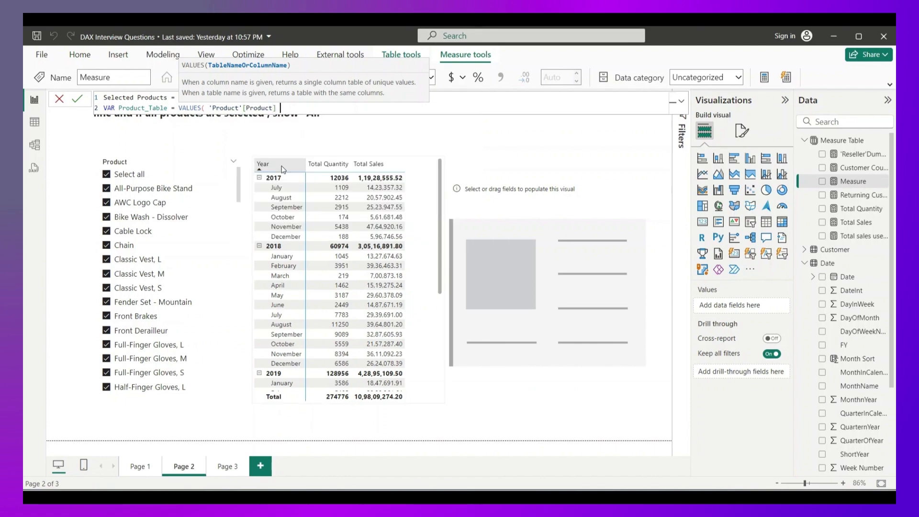
pyautogui.write(')')
pyautogui.hotkey('shift', 'Return')
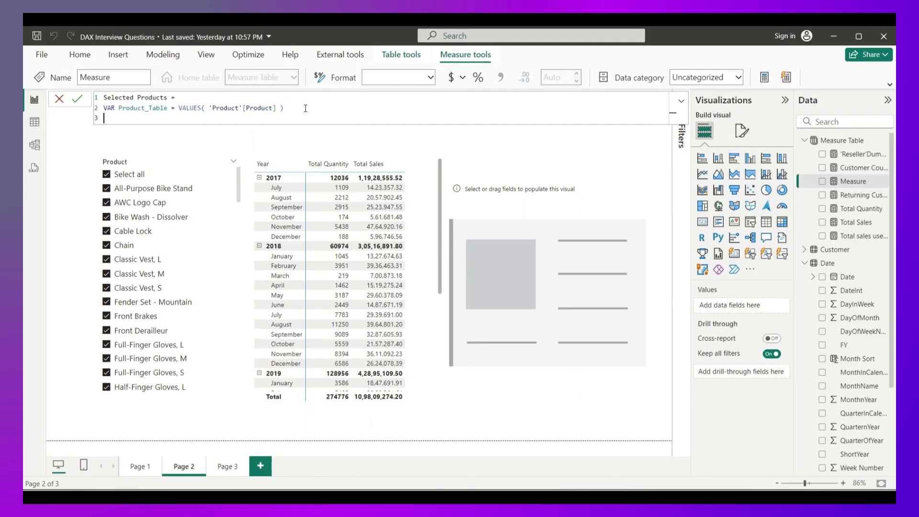
pyautogui.moveTo(283, 108); pyautogui.dragTo(119, 113)
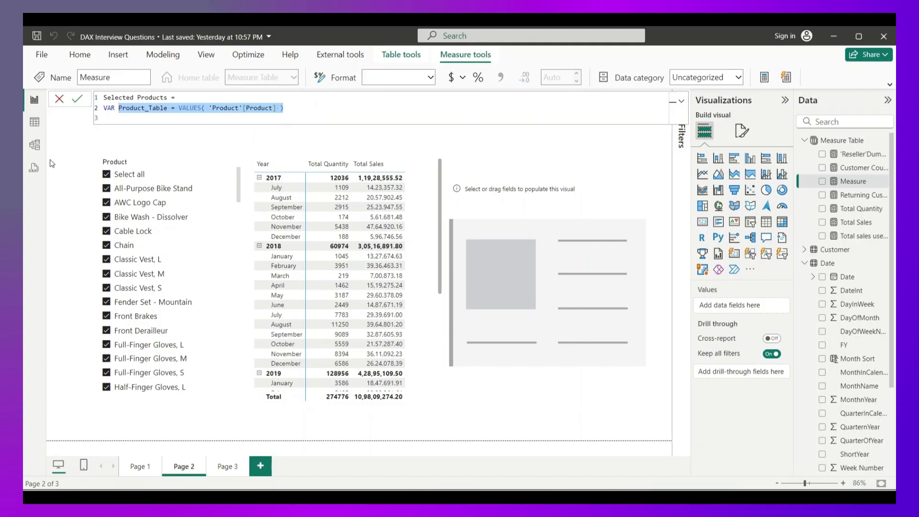
pyautogui.click(64, 188)
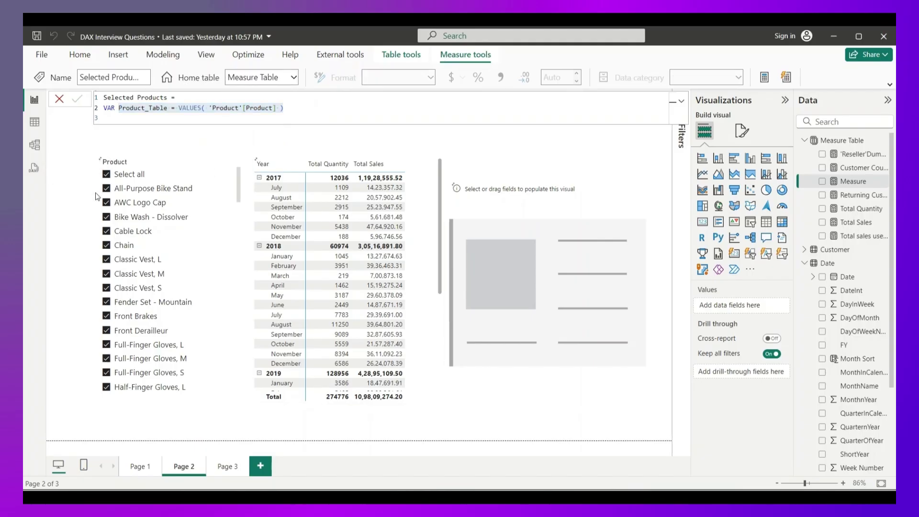
pyautogui.click(33, 169)
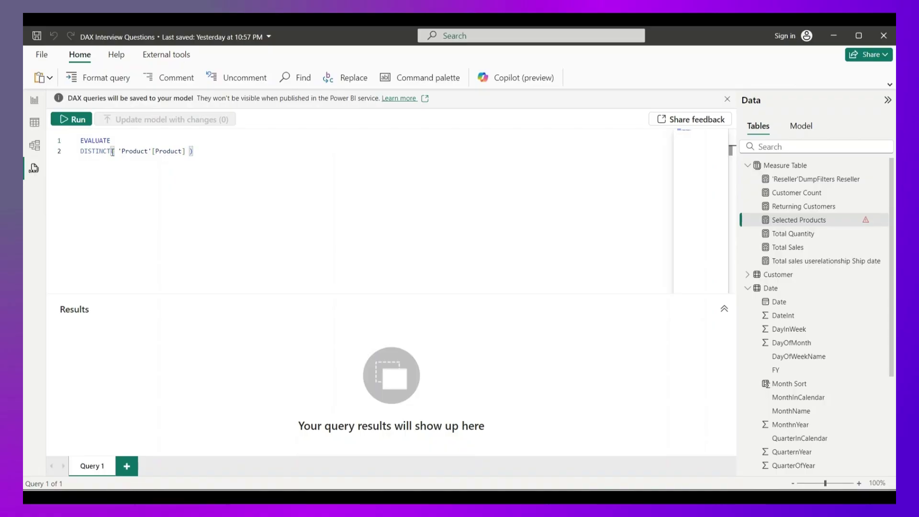
# Replace DISTINCT with VALUES in the DAX query and run it.
pyautogui.doubleClick(95, 153)
pyautogui.write('DIST')
pyautogui.press('BackSpace')
pyautogui.press('BackSpace')
pyautogui.press('BackSpace')
pyautogui.press('BackSpace')
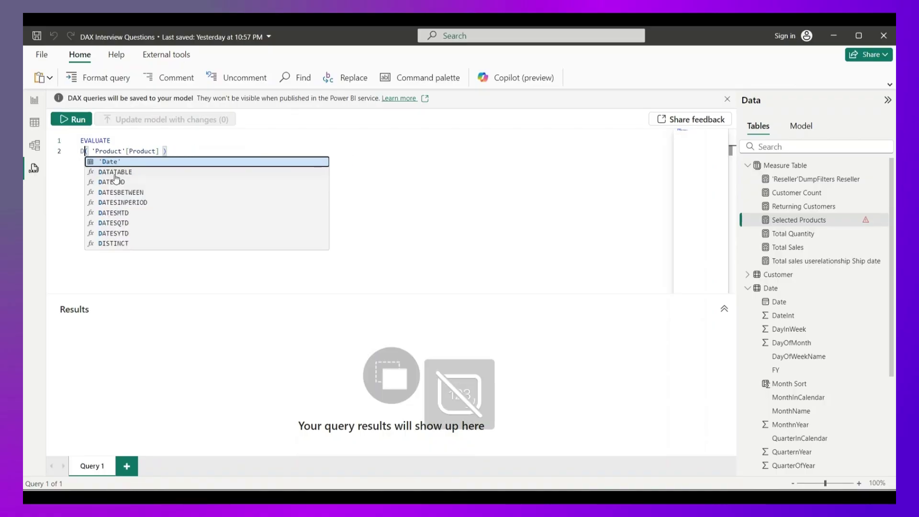
pyautogui.write('VAL')
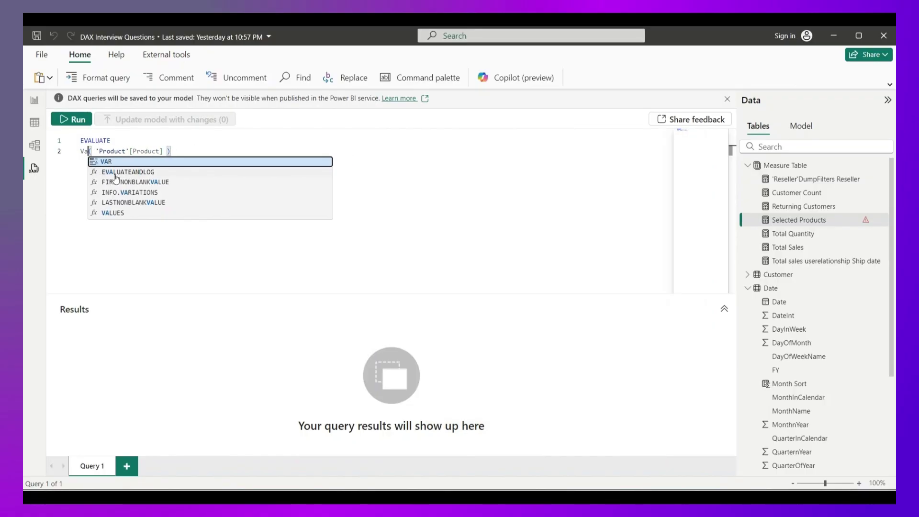
pyautogui.press('Tab')
pyautogui.click(208, 150)
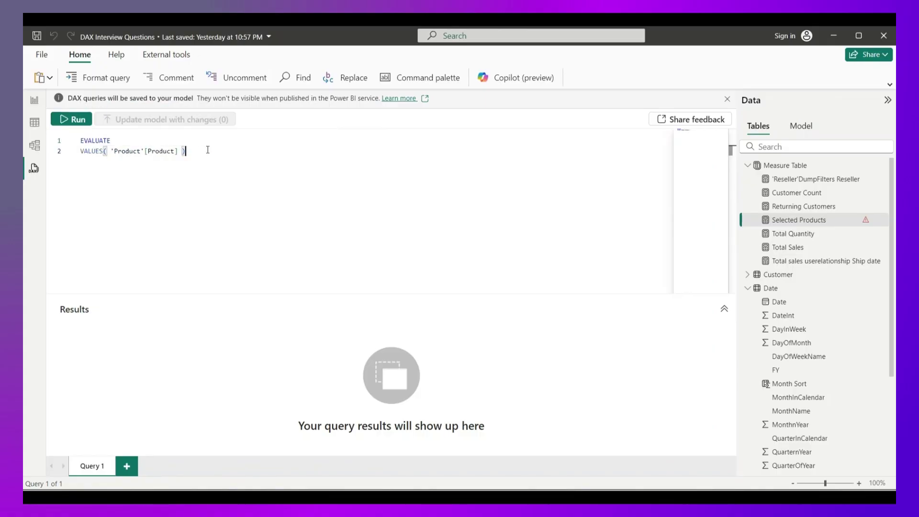
pyautogui.click(76, 122)
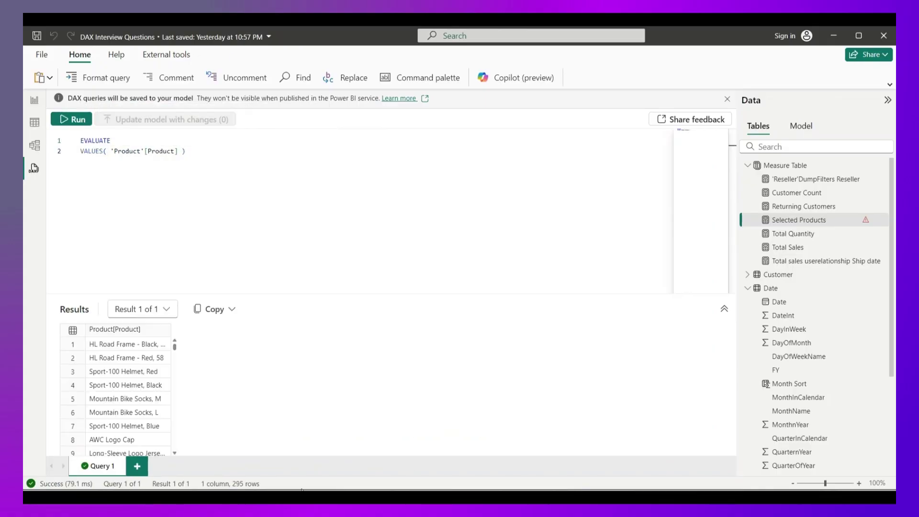
# Review the 295 product rows, then return to the report and open Selected Products.
pyautogui.scroll(-10, 143, 383)
pyautogui.scroll(-5, 134, 389)
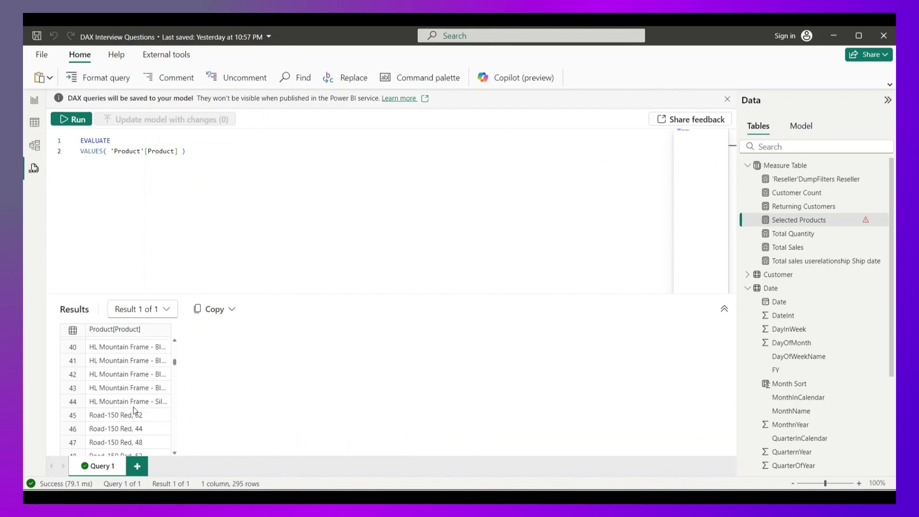
pyautogui.scroll(3, 139, 399)
pyautogui.scroll(12, 139, 401)
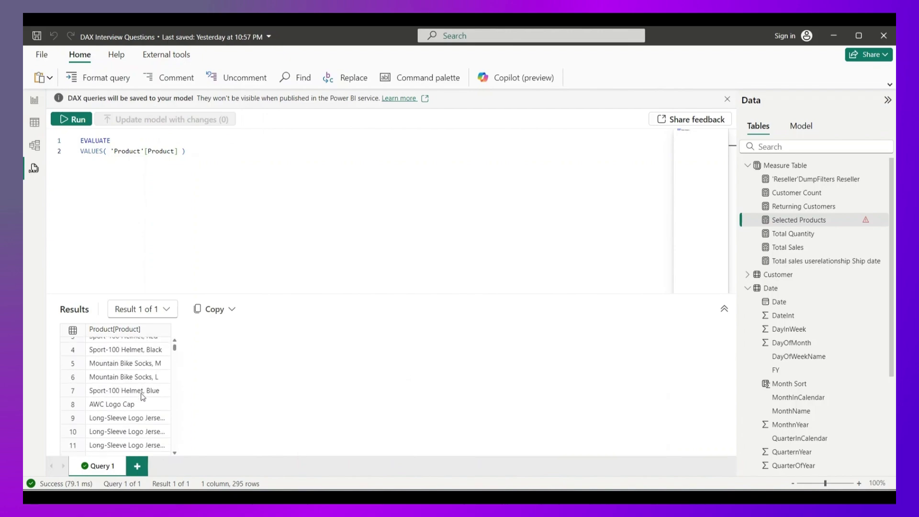
pyautogui.moveTo(221, 159); pyautogui.dragTo(81, 140)
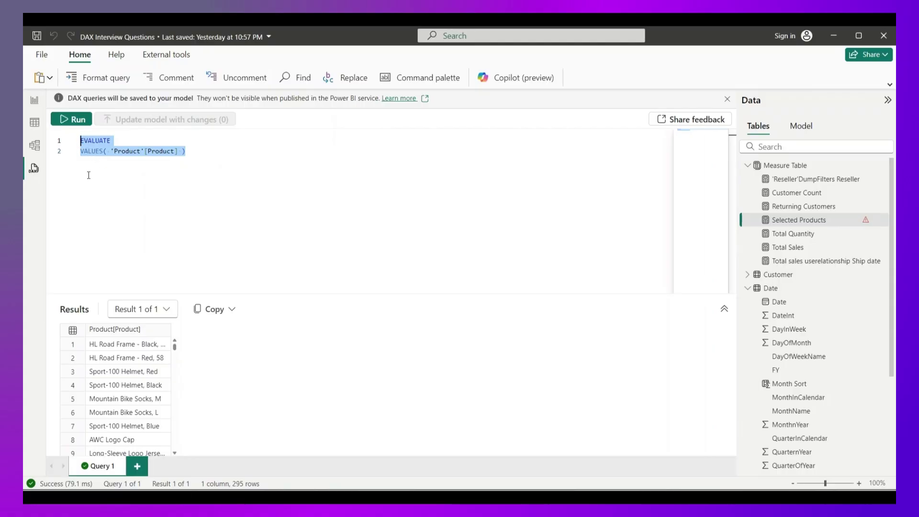
pyautogui.click(34, 100)
pyautogui.click(853, 194)
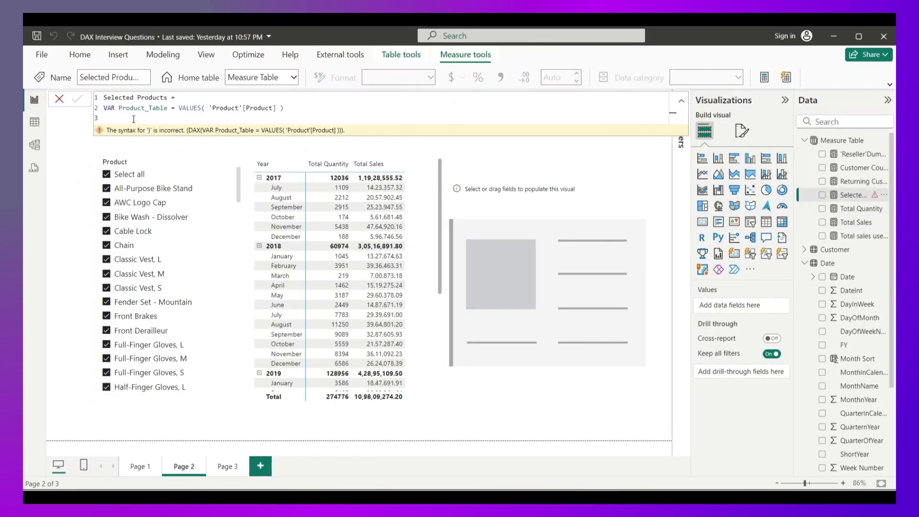
# Add a new line declaring VAR Selected_Products = after the Product_Table variable.
pyautogui.click(283, 108)
pyautogui.keyDown('shift'); pyautogui.click(118, 109); pyautogui.keyUp('shift')
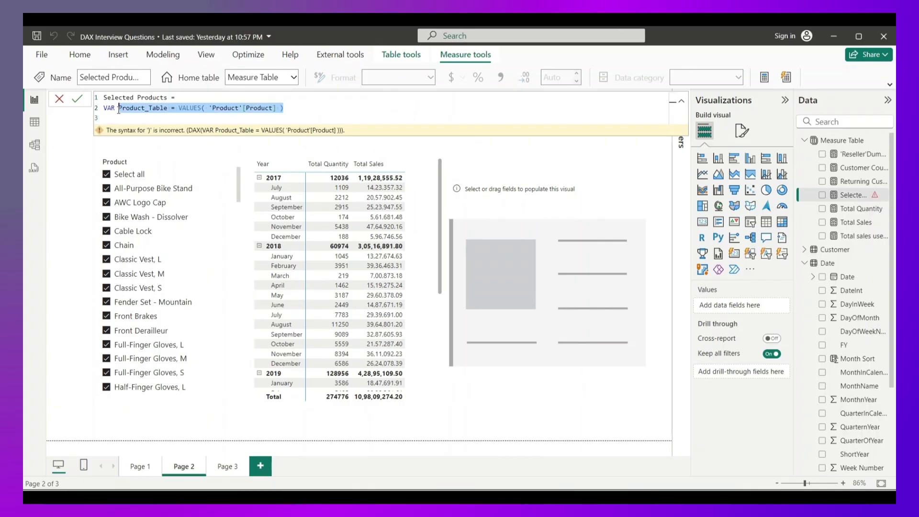
pyautogui.click(297, 107)
pyautogui.hotkey('shift', 'Return')
pyautogui.write('VAR')
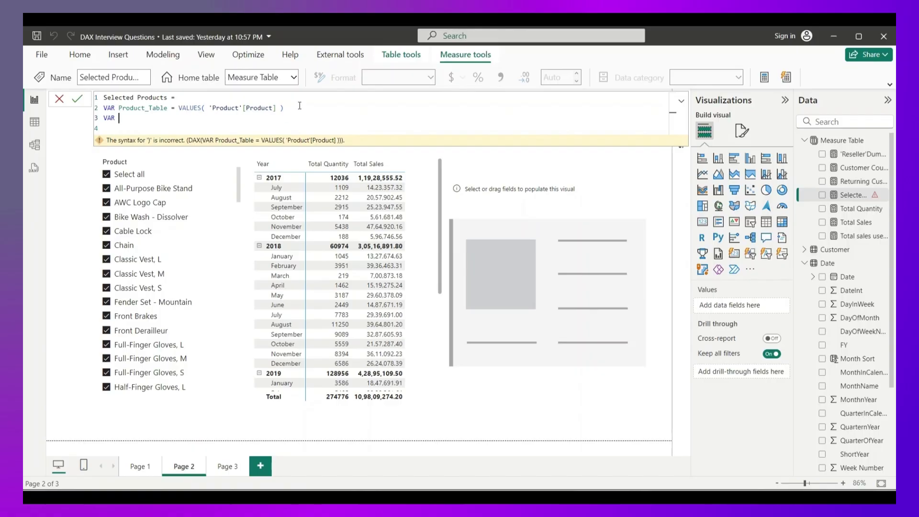
pyautogui.moveTo(285, 108); pyautogui.dragTo(179, 110)
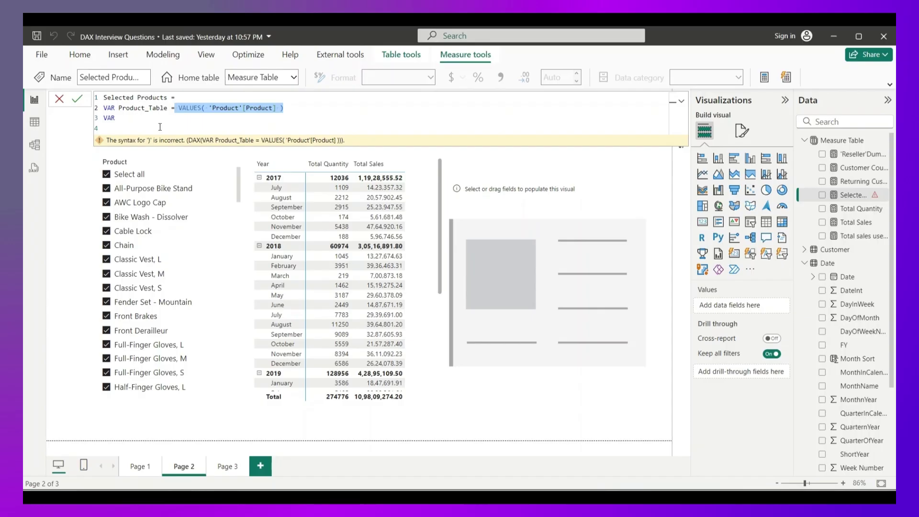
pyautogui.click(122, 119)
pyautogui.write('Con')
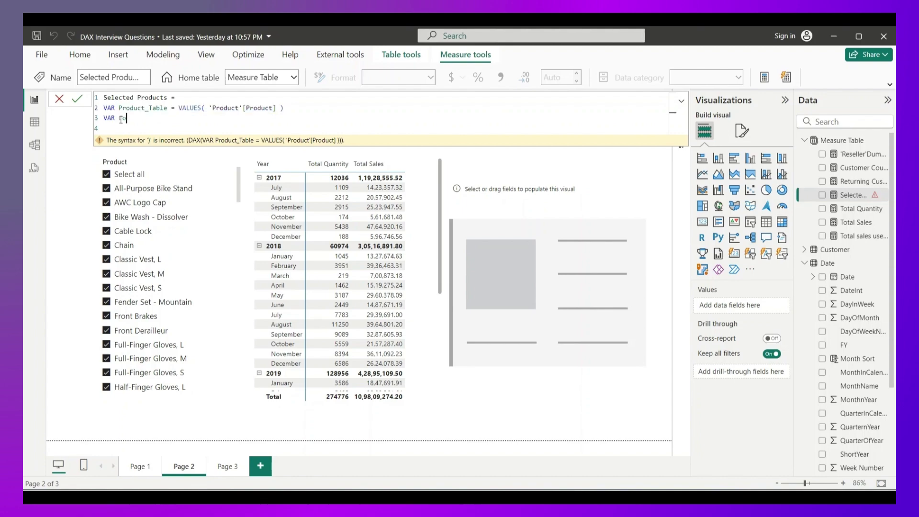
pyautogui.press('BackSpace')
pyautogui.press('BackSpace')
pyautogui.press('BackSpace')
pyautogui.write('Selected_Products =')
pyautogui.press('Return')
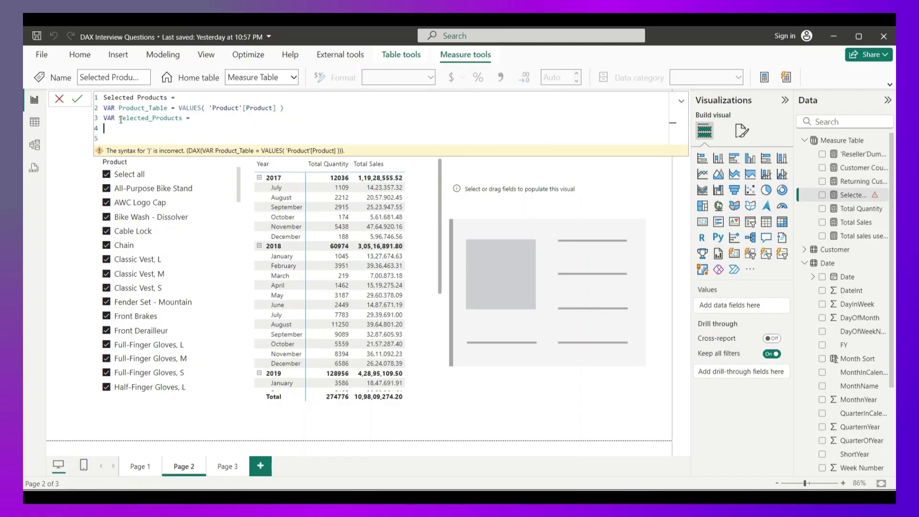
# Define it as CONCATENATEX(Product_Table, 'Product'[Product], UNICHAR(10)).
pyautogui.write('con')
pyautogui.press('Tab')
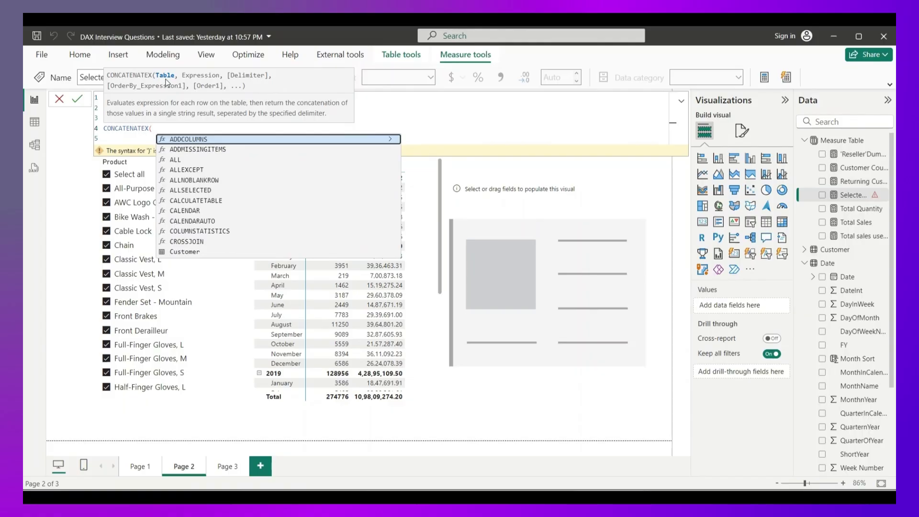
pyautogui.write('Product_Table')
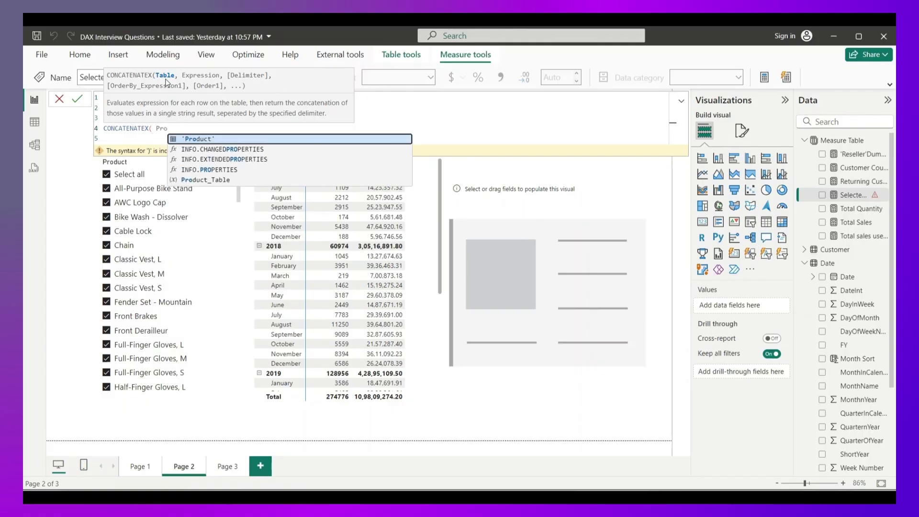
pyautogui.press('Escape')
pyautogui.write(', ')
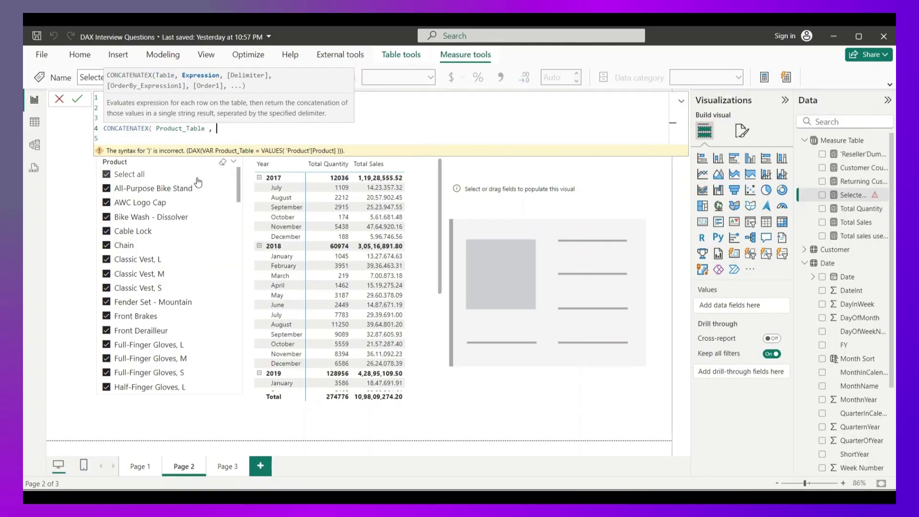
pyautogui.write('Prod')
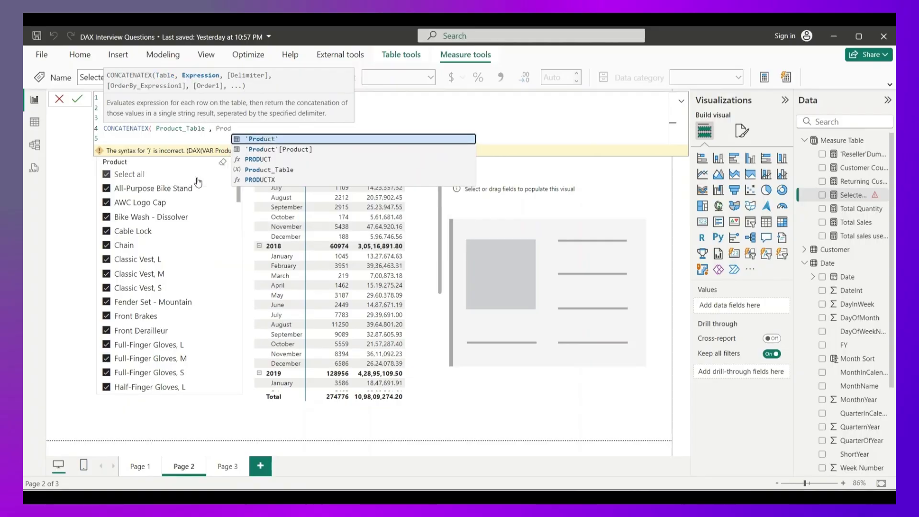
pyautogui.click(285, 149)
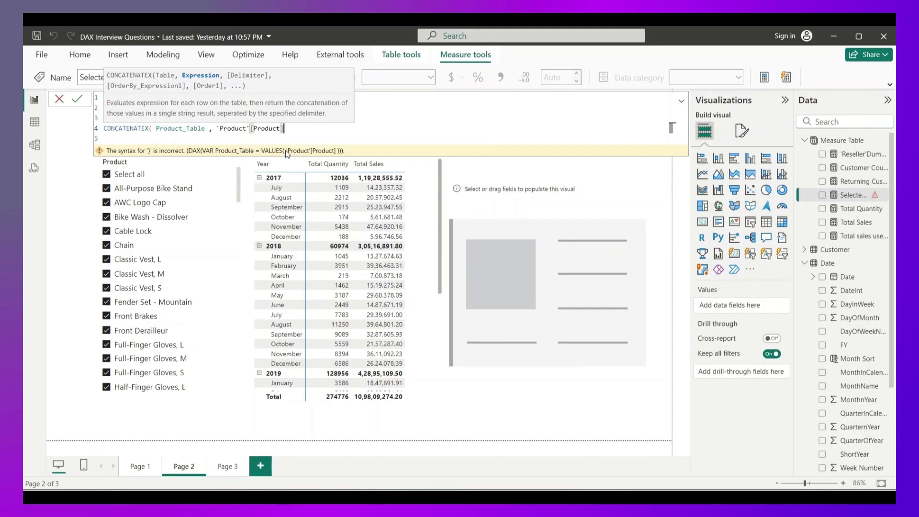
pyautogui.write(',')
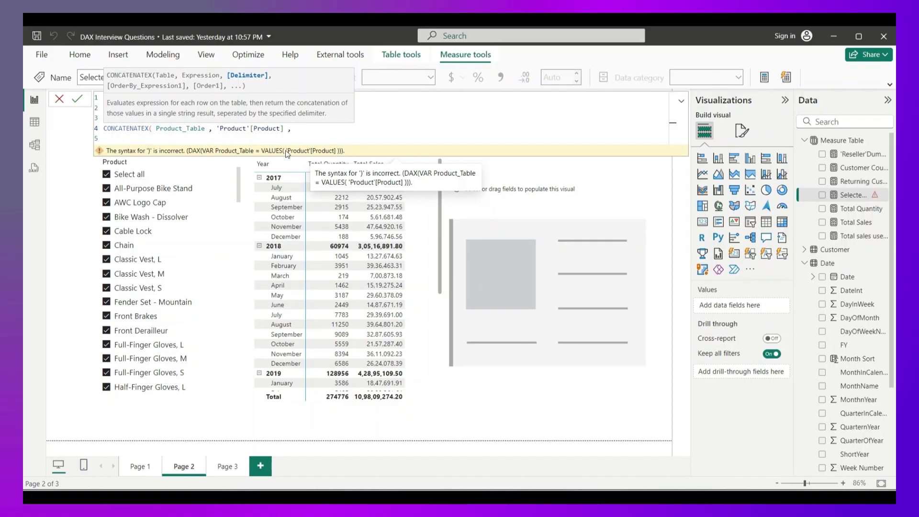
pyautogui.write('unc')
pyautogui.press('BackSpace')
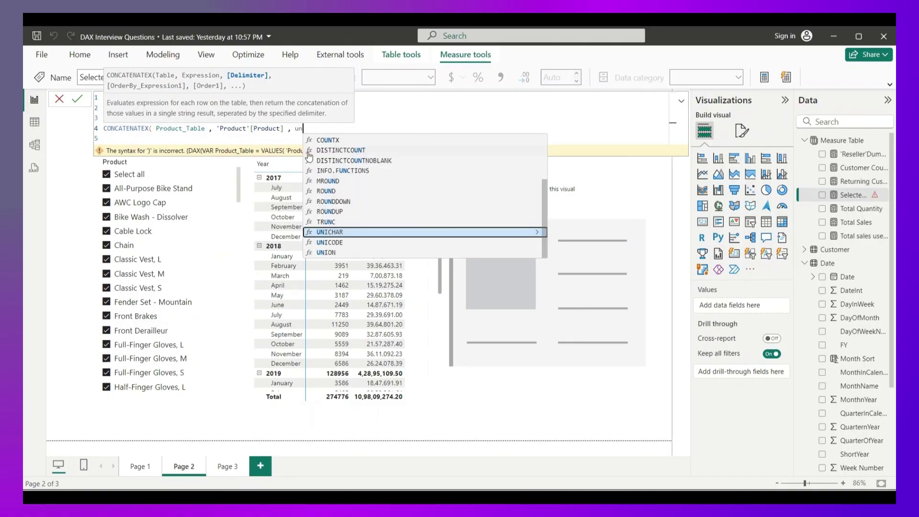
pyautogui.click(342, 233)
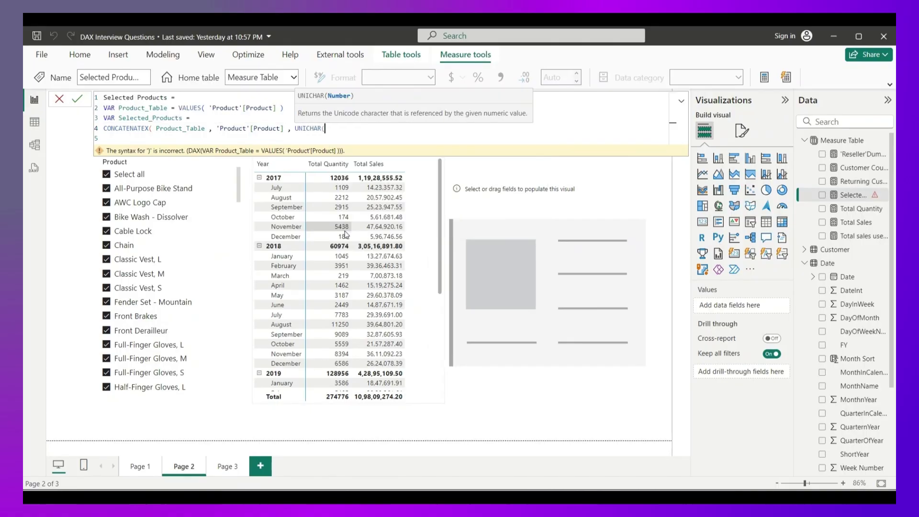
pyautogui.write('10')
pyautogui.write(')')
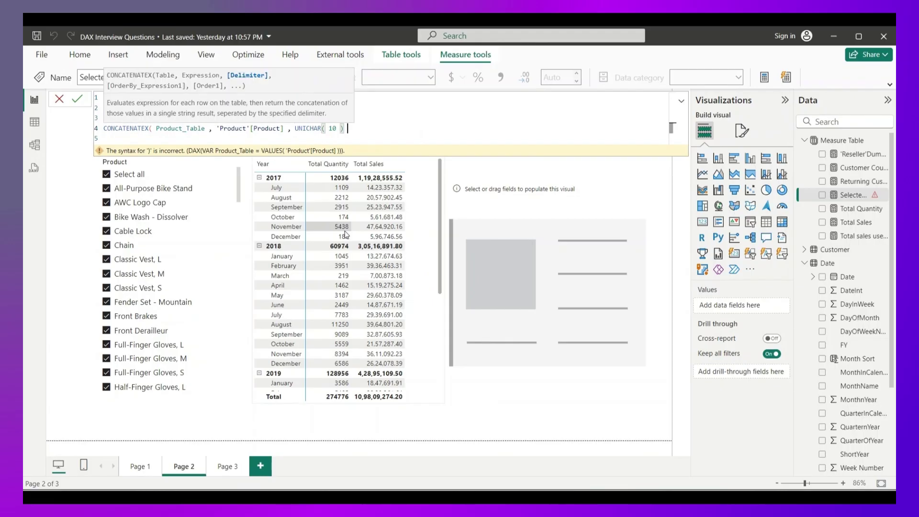
pyautogui.write(')')
# Add RETURN Selected_Products and commit the measure.
pyautogui.press('Return')
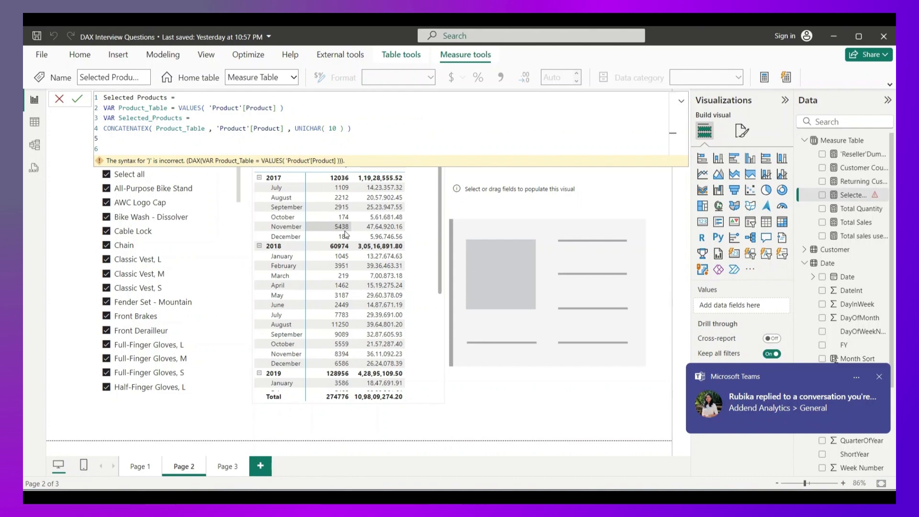
pyautogui.write('retu')
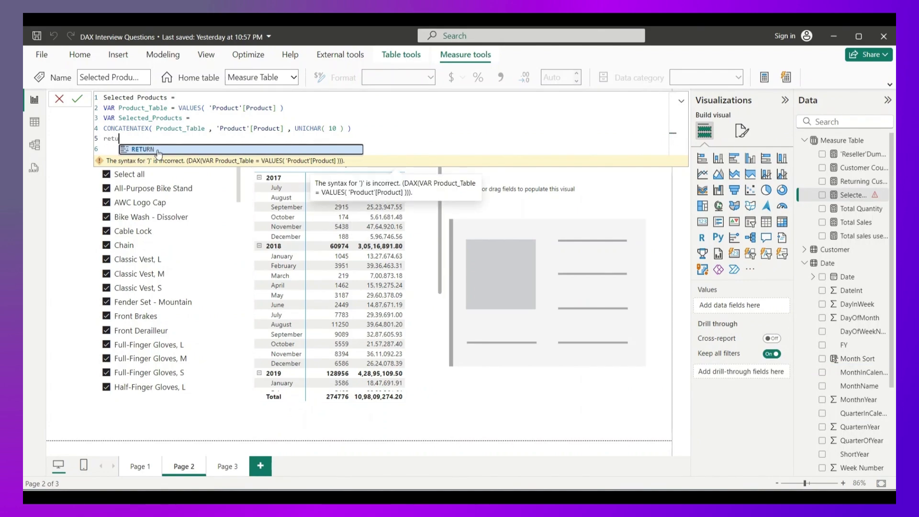
pyautogui.press('Tab')
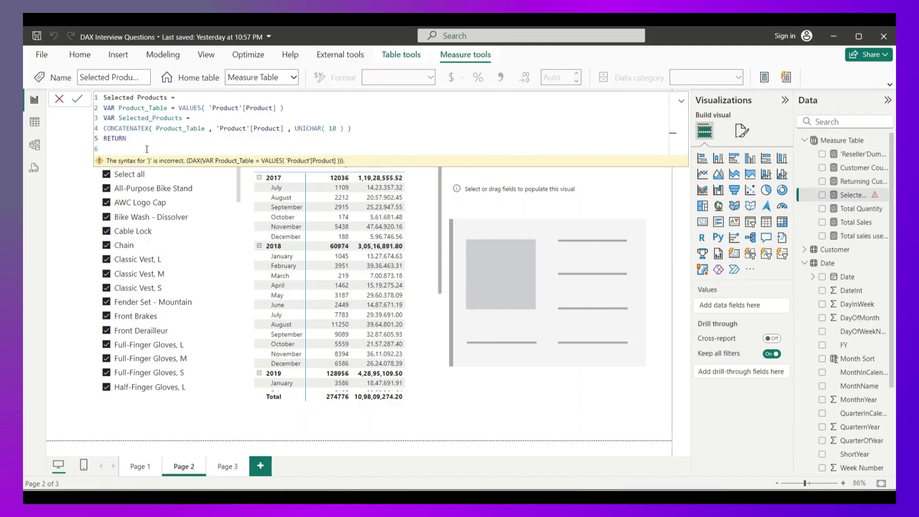
pyautogui.write('sele')
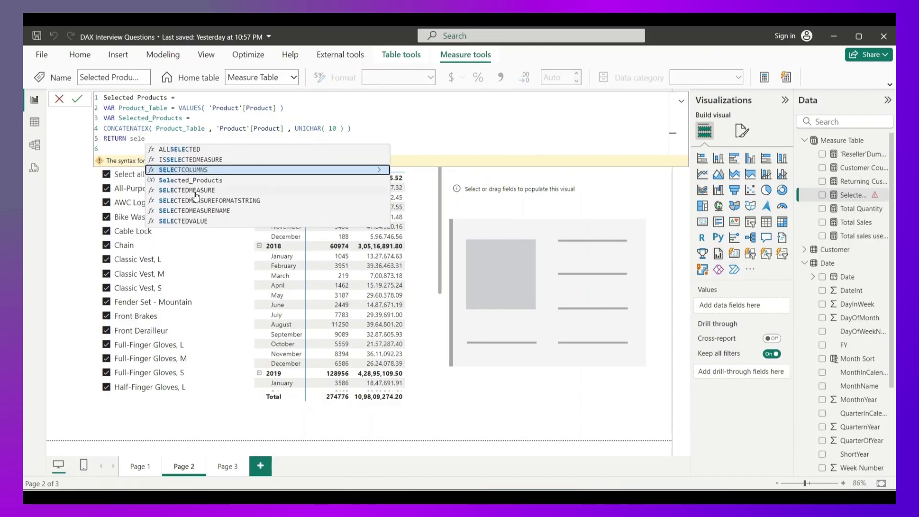
pyautogui.click(204, 180)
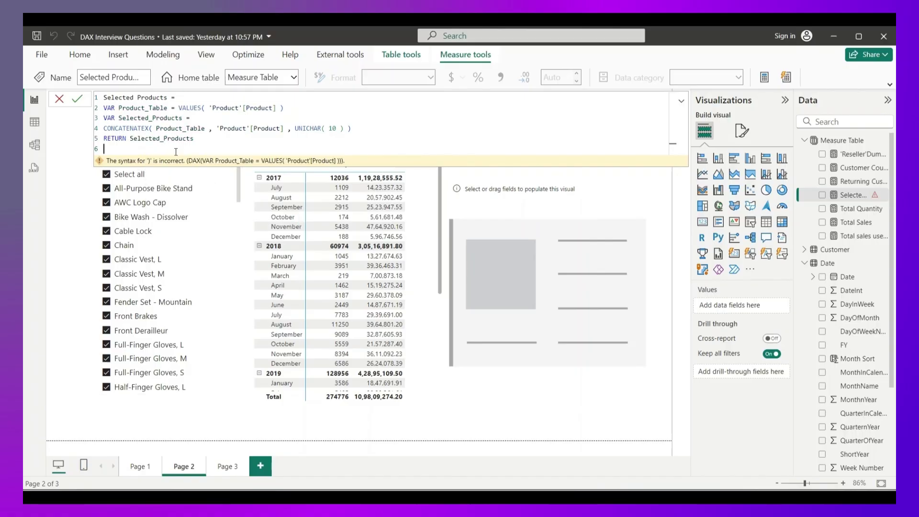
pyautogui.press('BackSpace')
pyautogui.click(76, 100)
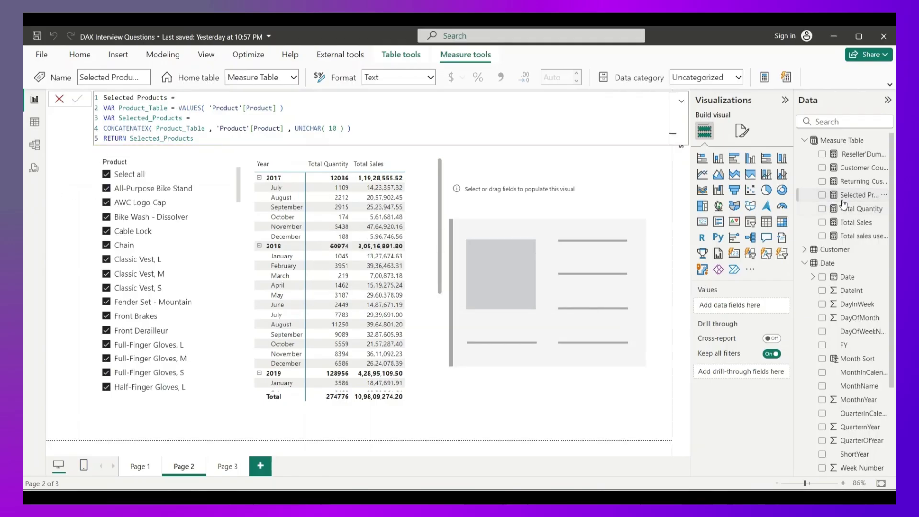
# Show Selected Products in the card, test AWC Logo Cap, Bike Wash - Dissolver and Cable Lock, then reselect all.
pyautogui.click(566, 245)
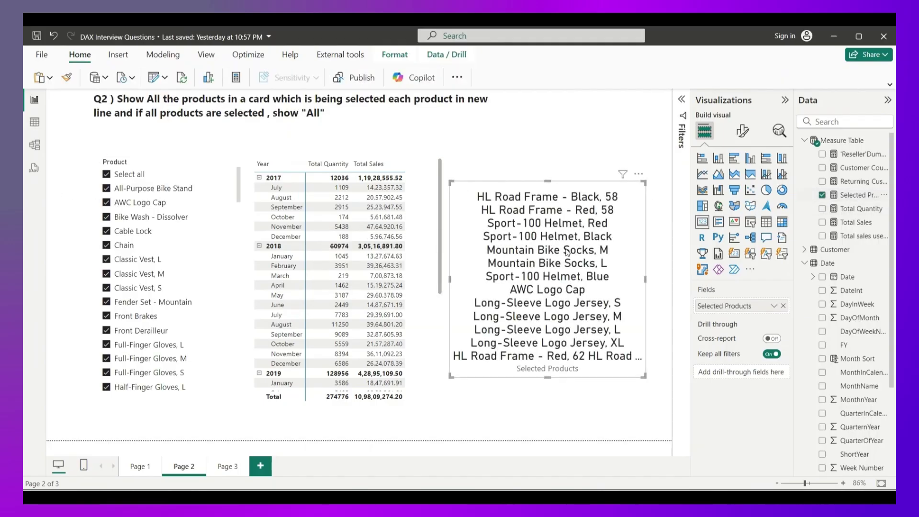
pyautogui.click(135, 187)
pyautogui.click(129, 175)
pyautogui.click(129, 174)
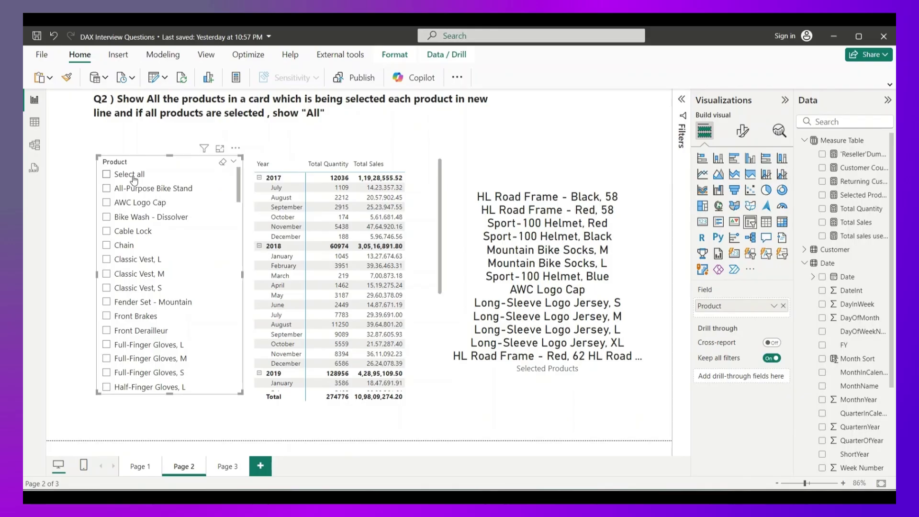
pyautogui.click(139, 202)
pyautogui.click(142, 219)
pyautogui.click(137, 230)
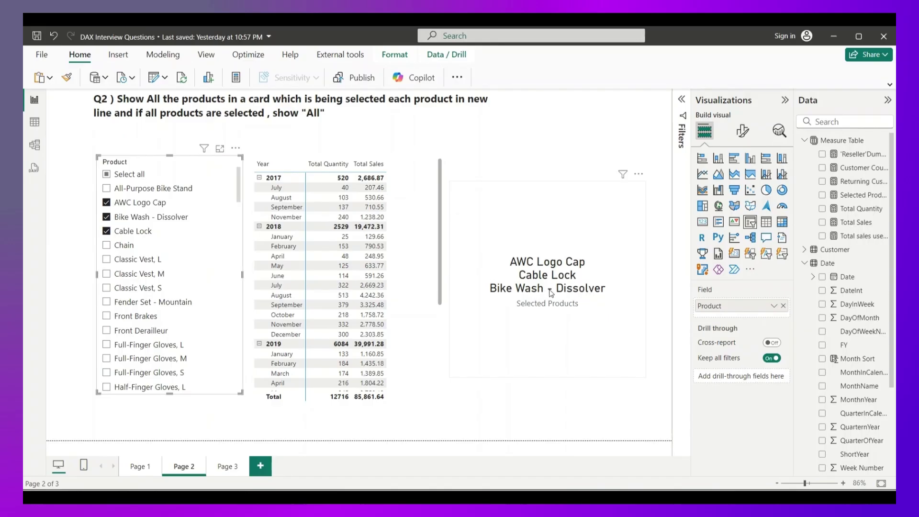
pyautogui.click(551, 333)
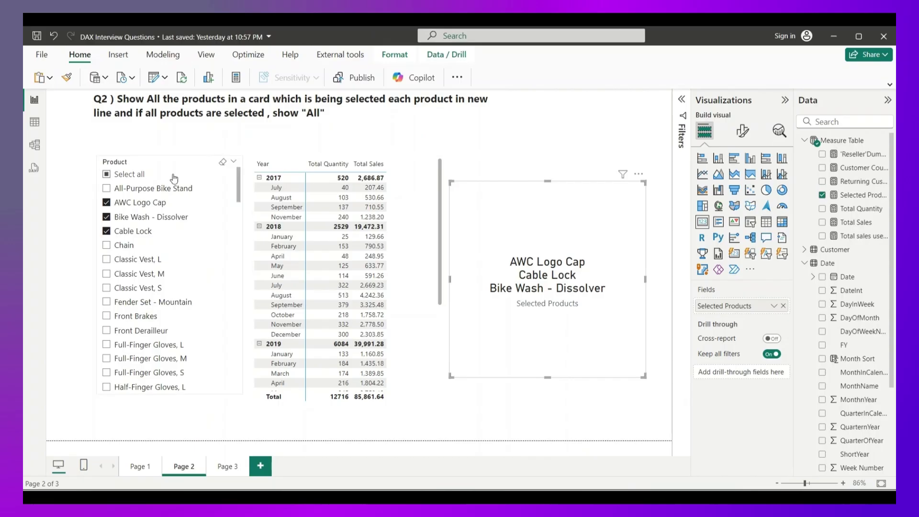
pyautogui.click(138, 175)
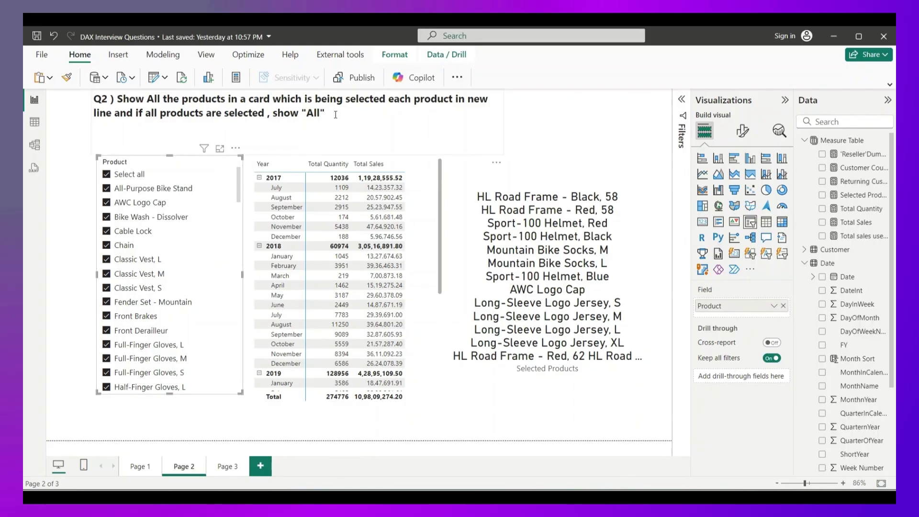
# Review the question's "All" requirement, then open the Selected Products formula.
pyautogui.moveTo(336, 115); pyautogui.dragTo(299, 113)
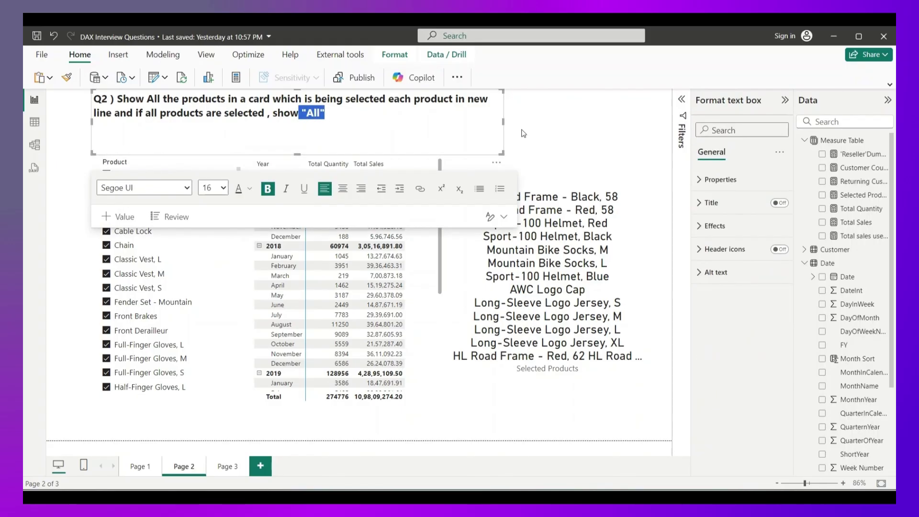
pyautogui.click(523, 158)
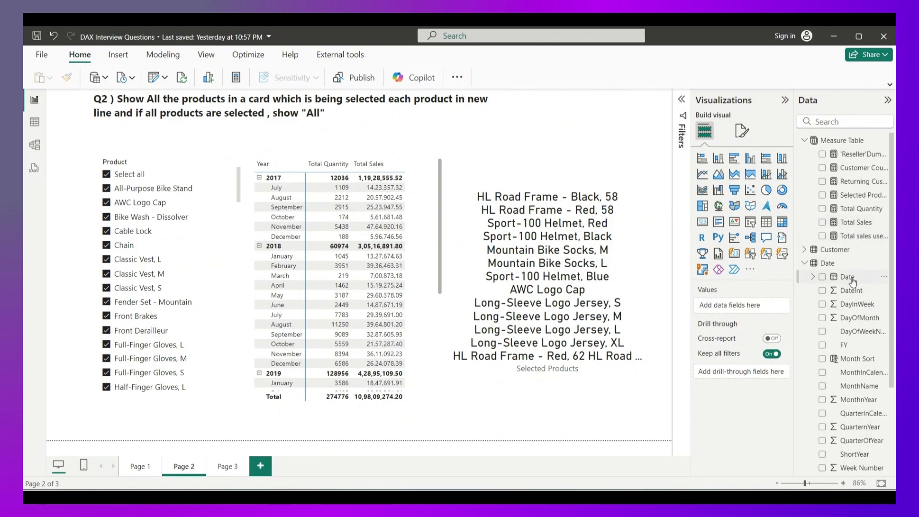
pyautogui.click(860, 183)
pyautogui.click(859, 195)
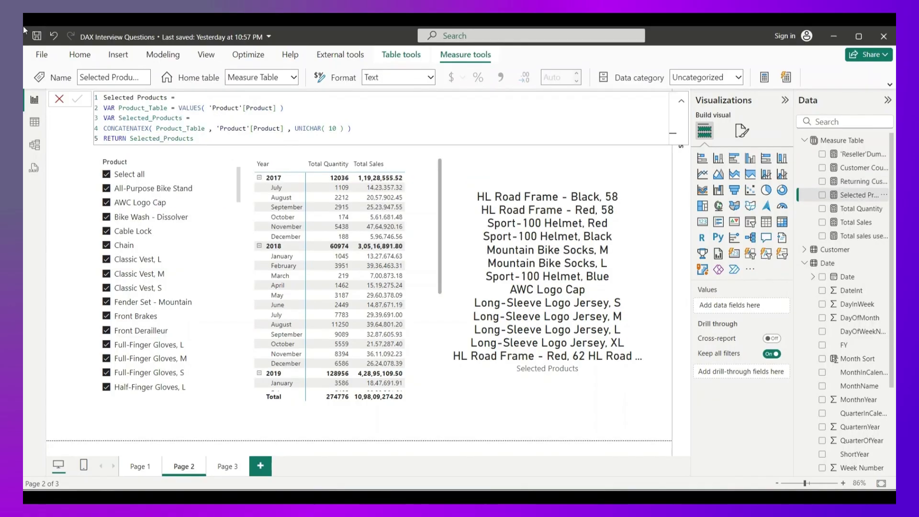
pyautogui.moveTo(357, 128); pyautogui.dragTo(97, 128)
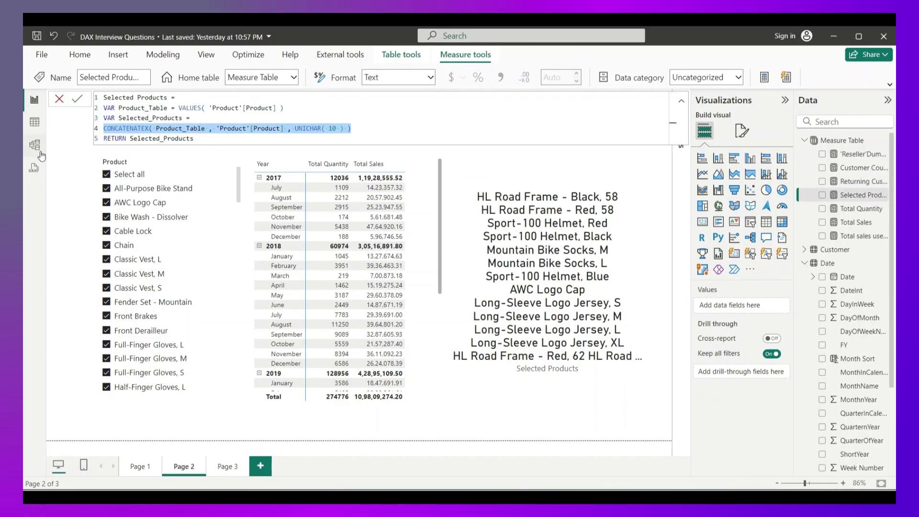
pyautogui.click(34, 167)
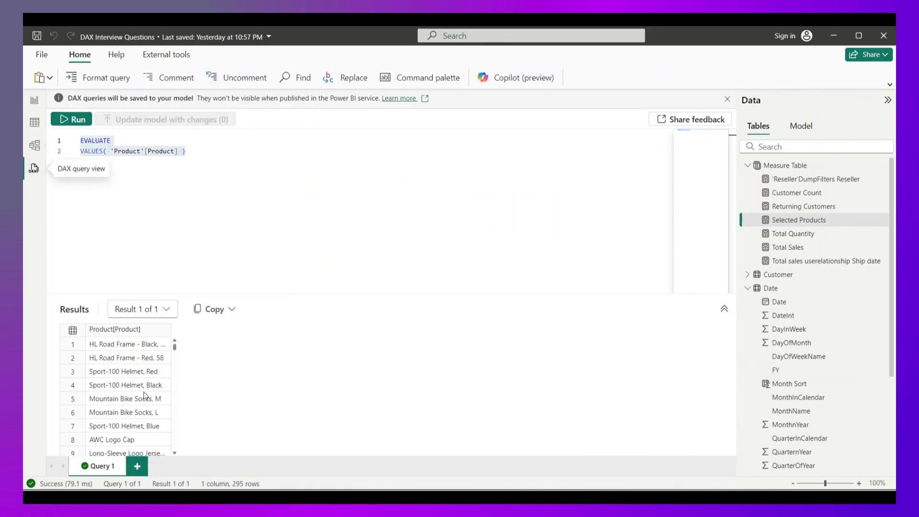
pyautogui.scroll(-1, 129, 362)
pyautogui.scroll(1, 131, 363)
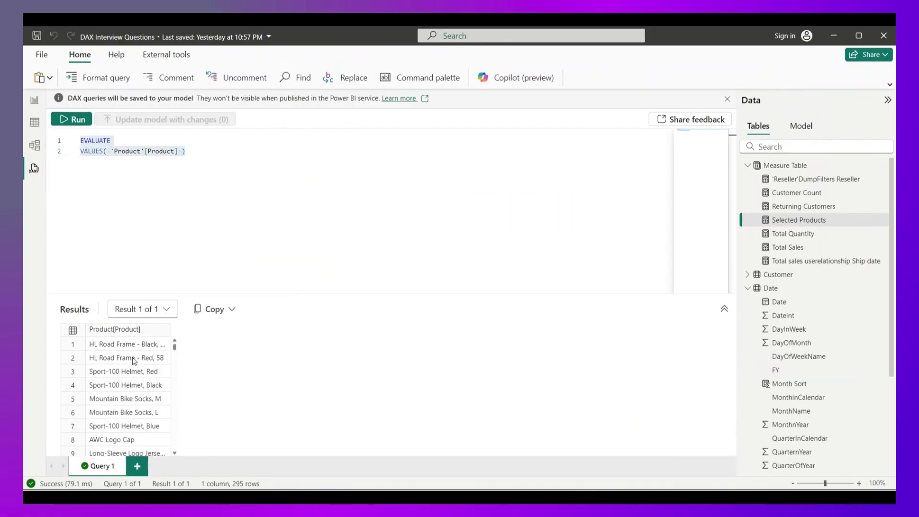
pyautogui.scroll(-1, 133, 361)
pyautogui.scroll(1, 133, 366)
pyautogui.scroll(-1, 125, 354)
pyautogui.scroll(1, 133, 378)
pyautogui.click(35, 100)
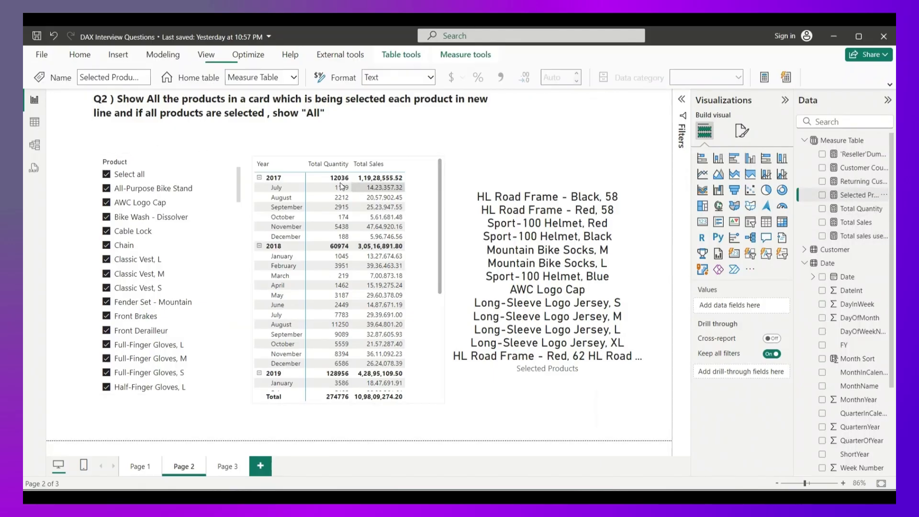
# Replace the returned variable with IF( ISFILTERED('Product'[Product]) && on an indented line.
pyautogui.click(214, 134)
pyautogui.press('BackSpace')
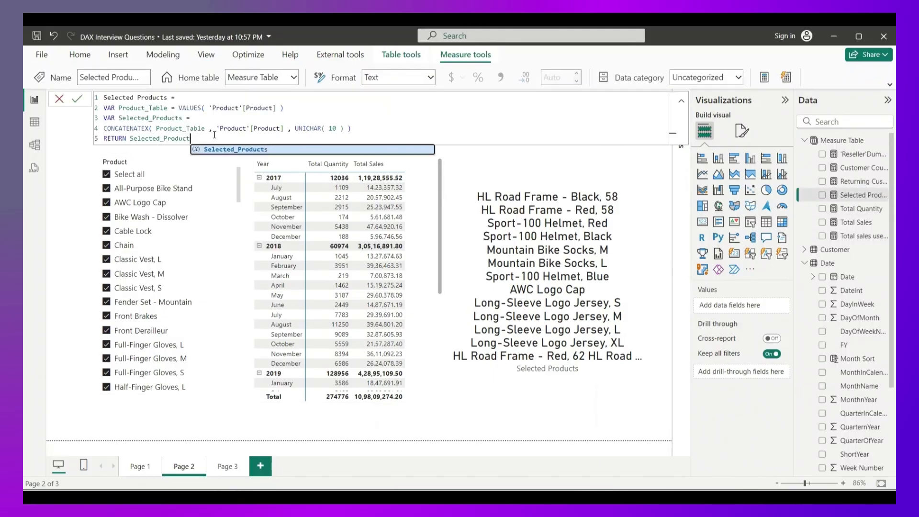
pyautogui.press('BackSpace')
pyautogui.press('BackSpace')
pyautogui.press('BackSpace')
pyautogui.press('BackSpace')
pyautogui.press('BackSpace')
pyautogui.press('BackSpace')
pyautogui.press('BackSpace')
pyautogui.press('BackSpace')
pyautogui.press('BackSpace')
pyautogui.press('BackSpace')
pyautogui.press('BackSpace')
pyautogui.press('BackSpace')
pyautogui.press('BackSpace')
pyautogui.press('BackSpace')
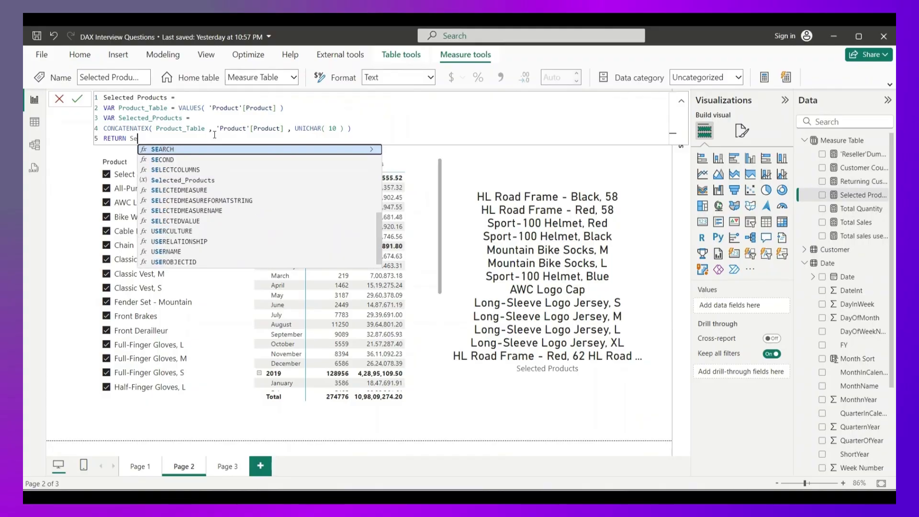
pyautogui.press('BackSpace')
pyautogui.press('BackSpace')
pyautogui.hotkey('shift', 'Return')
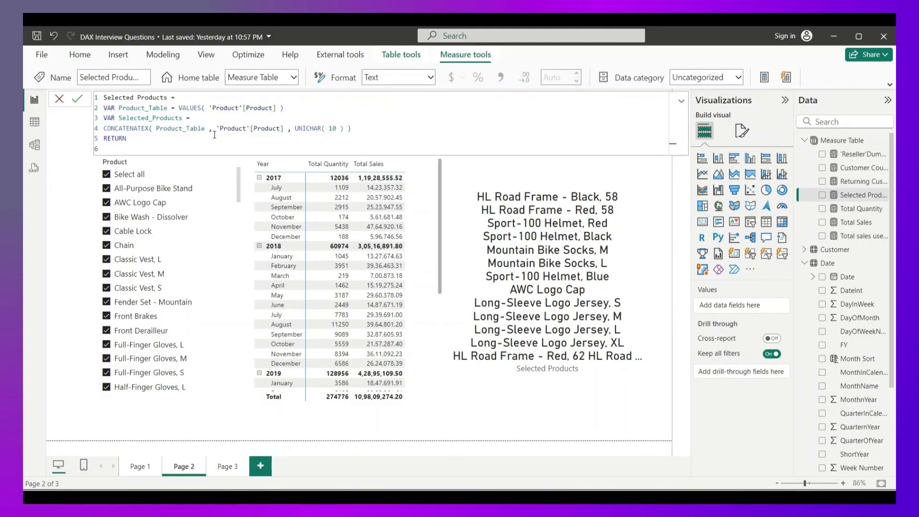
pyautogui.press('Tab')
pyautogui.write('IF( i')
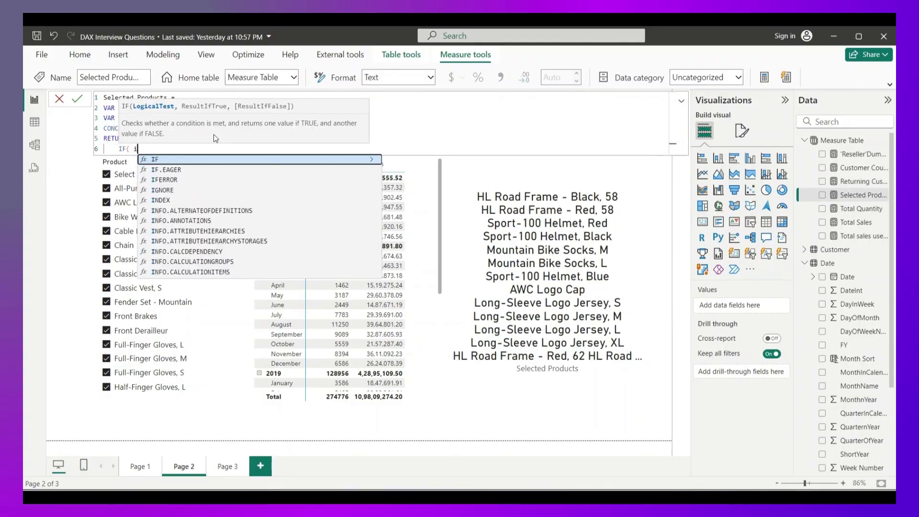
pyautogui.write('sfi')
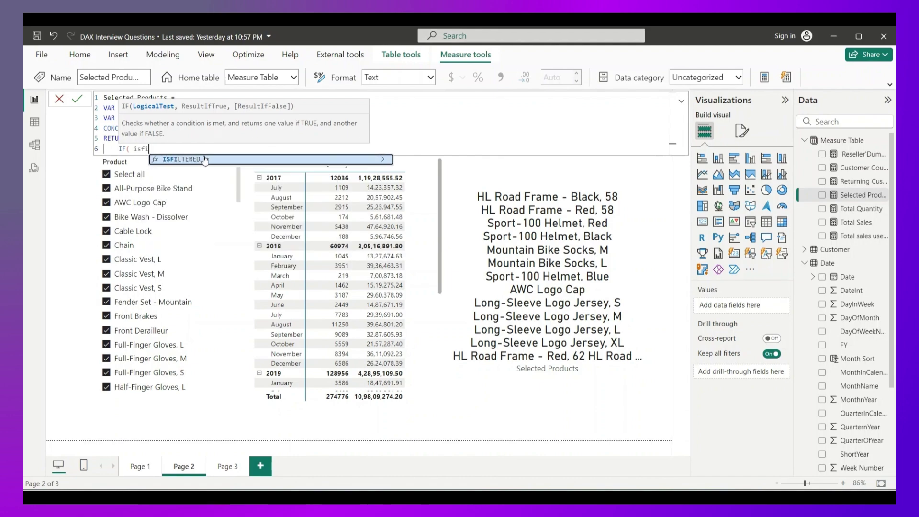
pyautogui.press('Tab')
pyautogui.write('Powe')
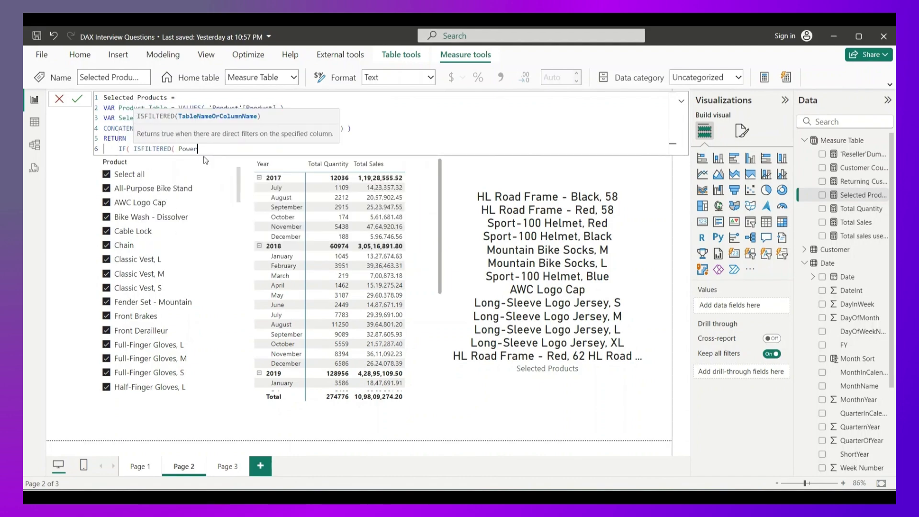
pyautogui.press('BackSpace')
pyautogui.press('BackSpace')
pyautogui.press('BackSpace')
pyautogui.write('rod')
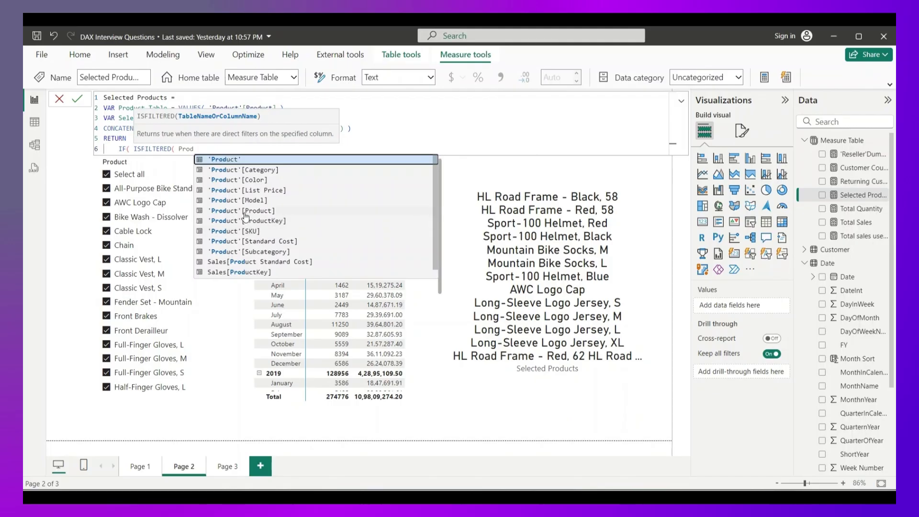
pyautogui.click(237, 213)
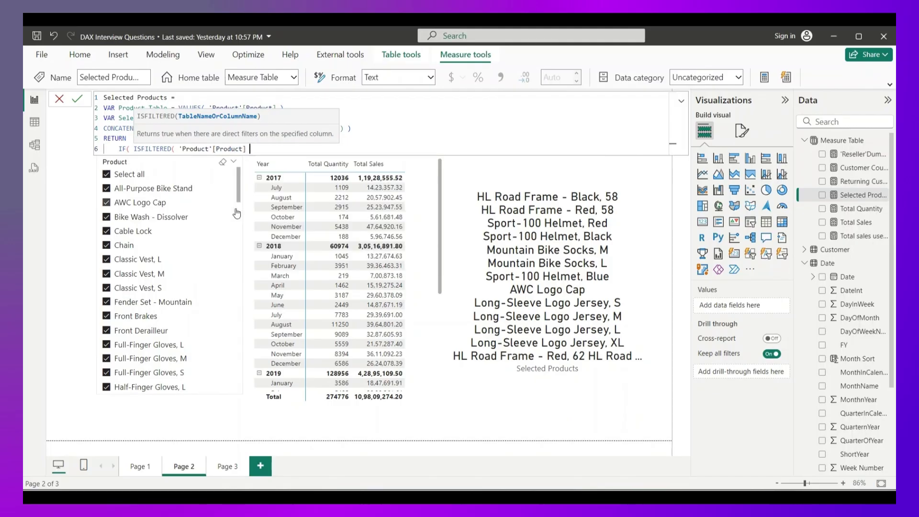
pyautogui.write(')')
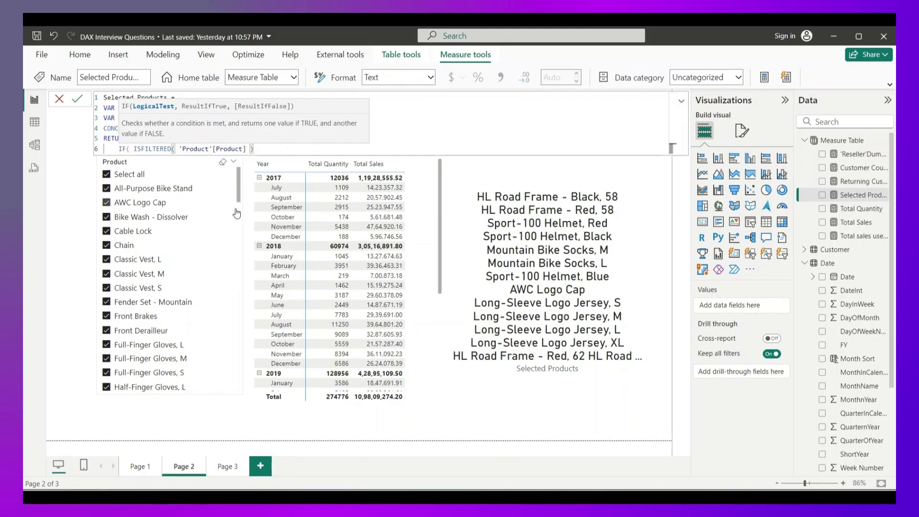
pyautogui.write(' && coun')
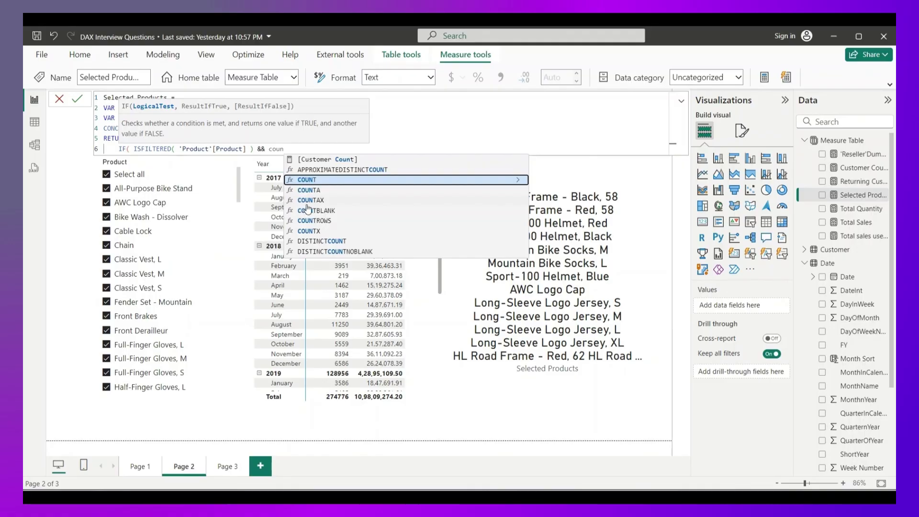
# Continue the condition with COUNTROWS(Product_Table) <> COUNTROWS(ALL('Product'[Product])).
pyautogui.click(334, 222)
pyautogui.write('pro')
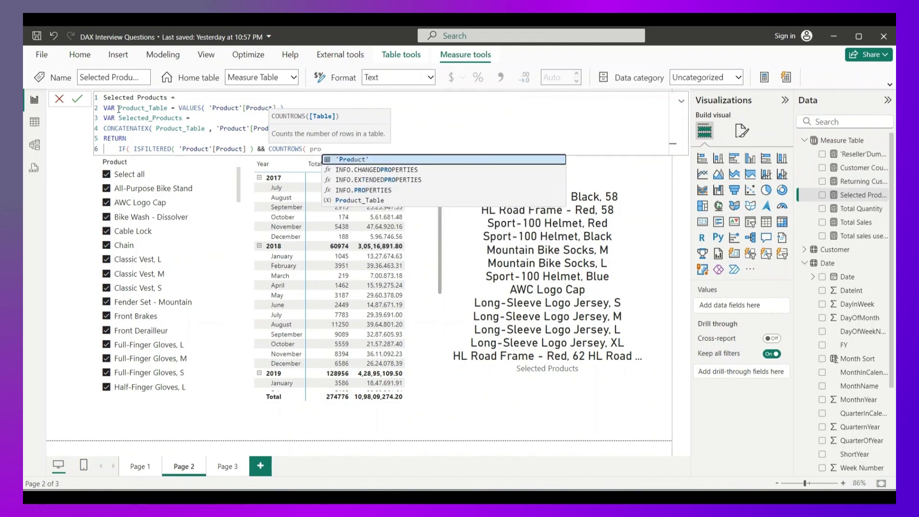
pyautogui.click(352, 201)
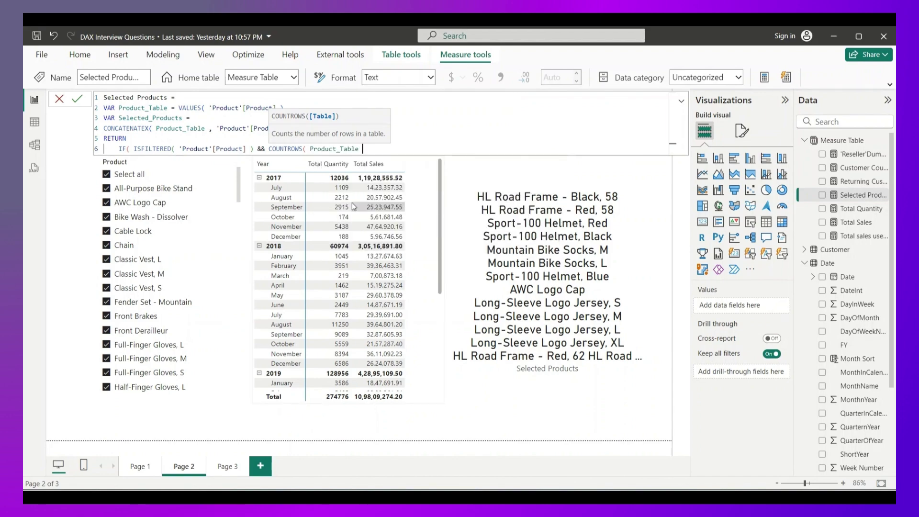
pyautogui.write(') <>')
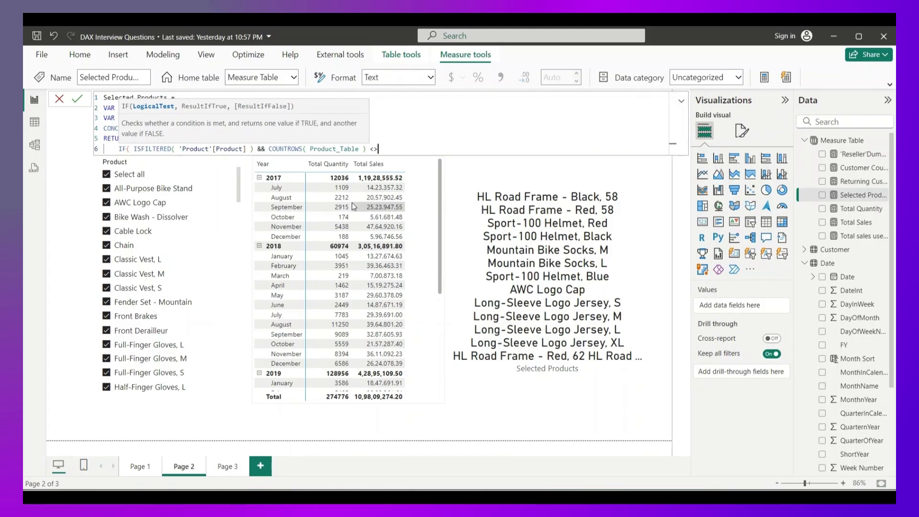
pyautogui.write(' Coun')
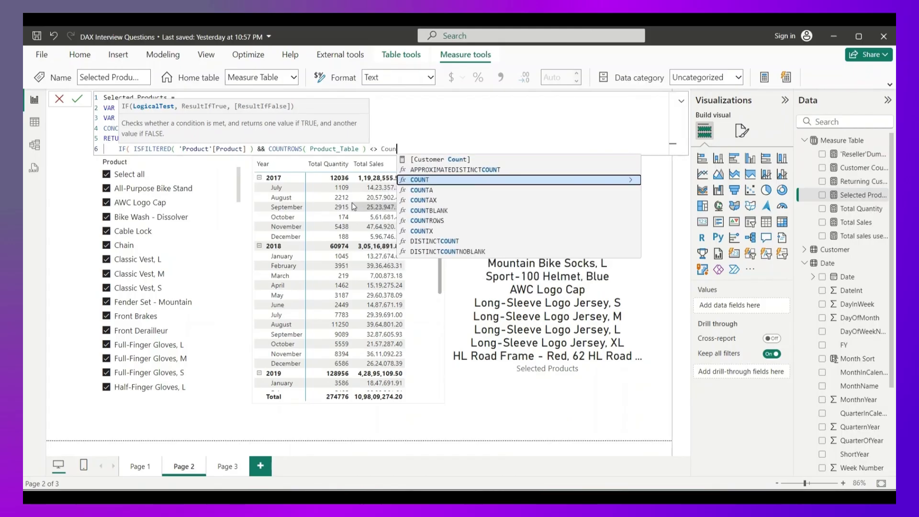
pyautogui.click(452, 220)
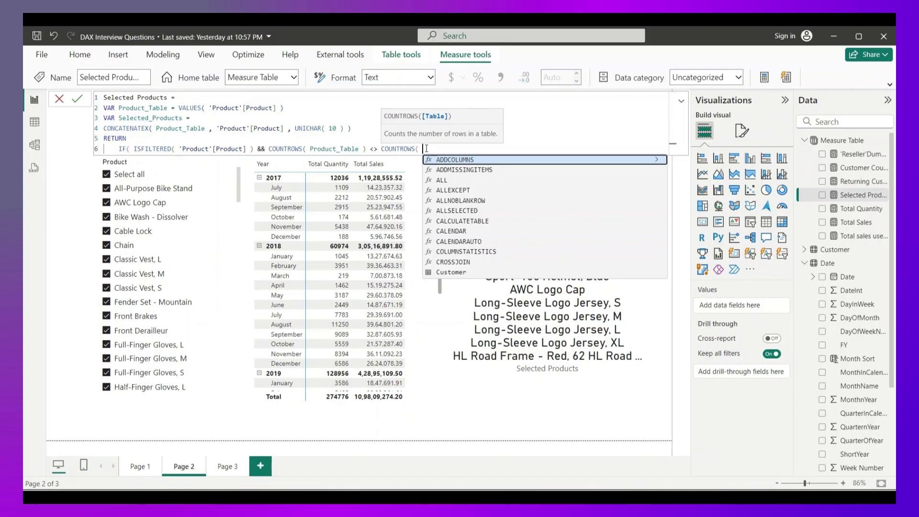
pyautogui.write('ALL( pro')
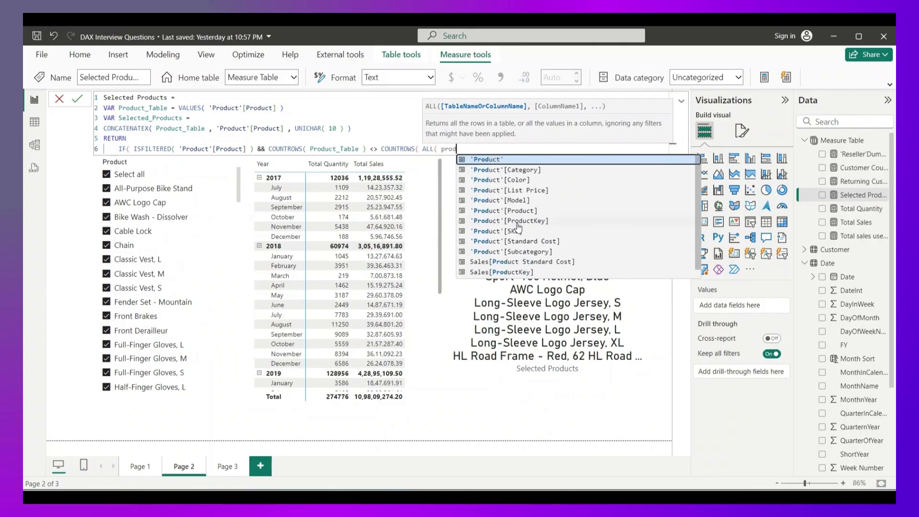
pyautogui.write('d')
pyautogui.click(520, 214)
pyautogui.write(') ,')
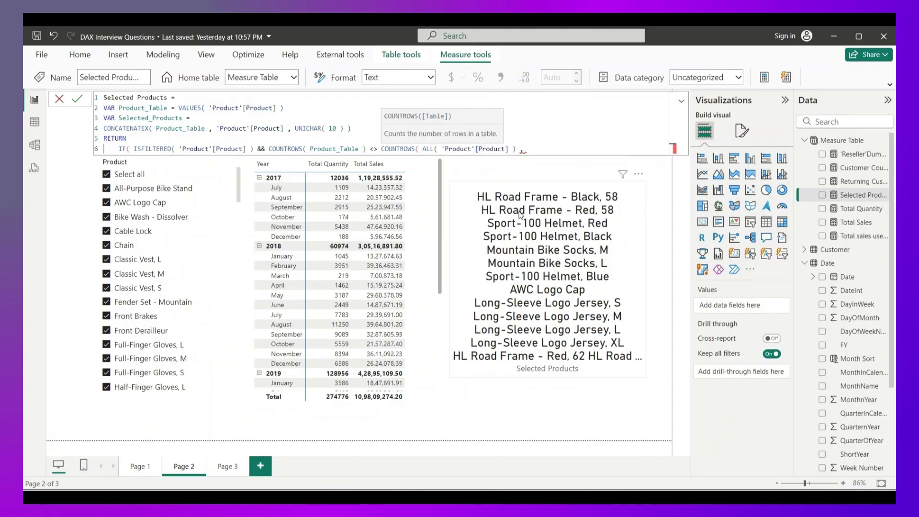
pyautogui.press('BackSpace')
pyautogui.press('BackSpace')
pyautogui.write(') ,')
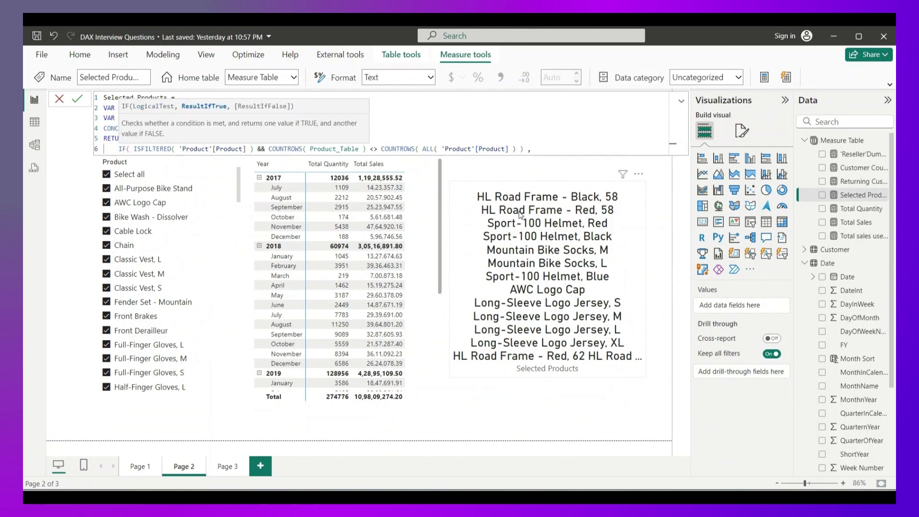
# Add Selected_Products, "All" ) as the IF results and commit the measure.
pyautogui.click(134, 151)
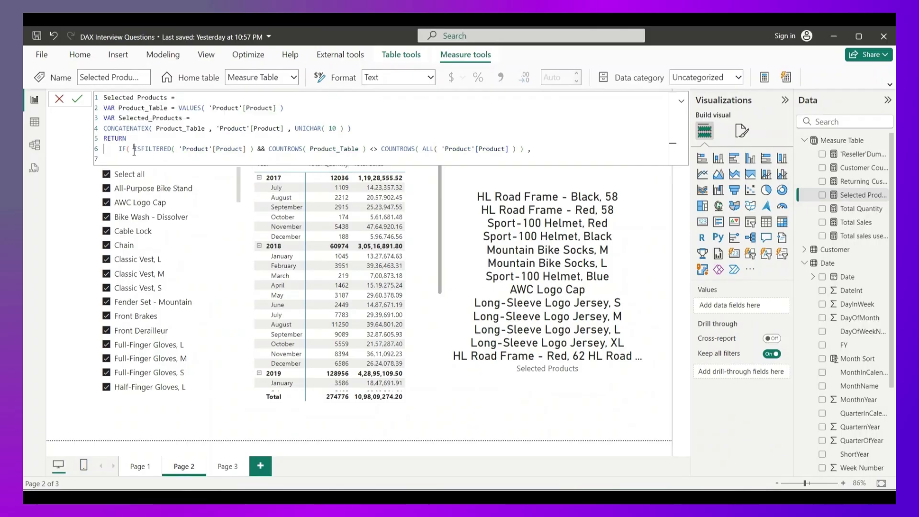
pyautogui.hotkey('shift', 'End')
pyautogui.hotkey('shift', 'Left')
pyautogui.hotkey('shift', 'Left')
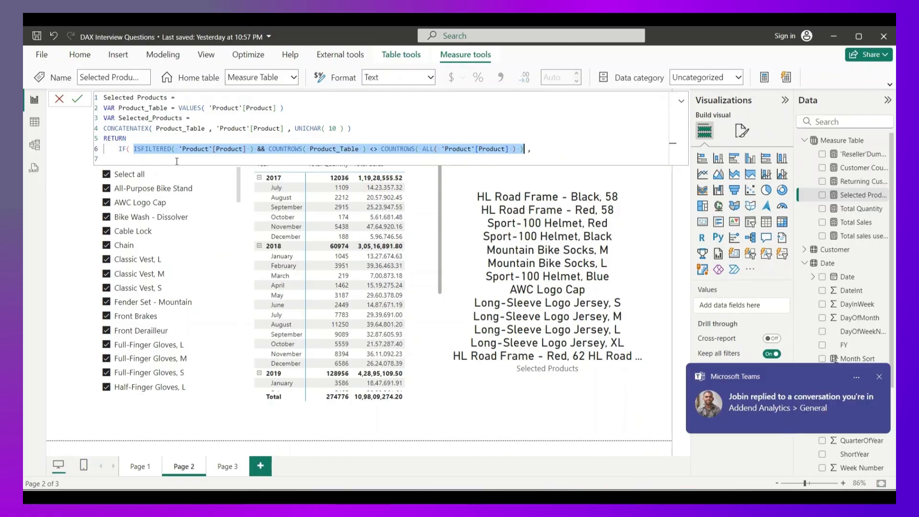
pyautogui.click(542, 152)
pyautogui.hotkey('shift', 'Return')
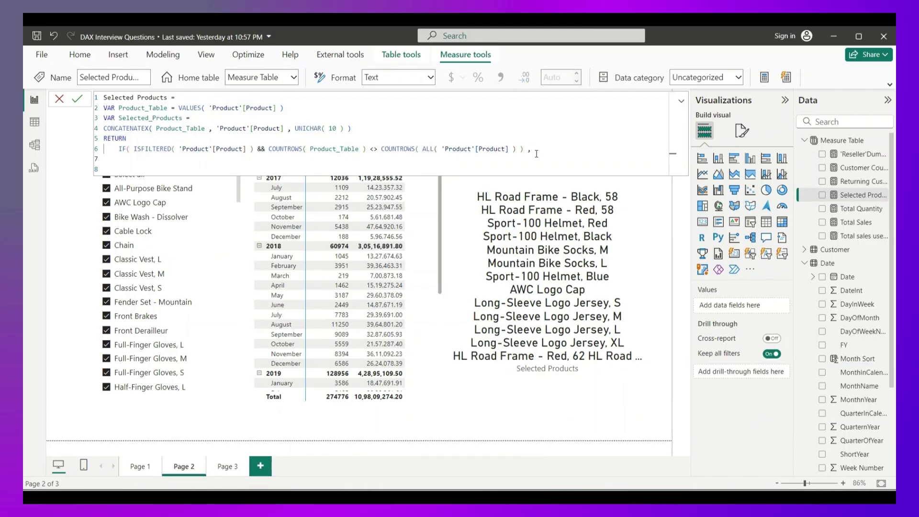
pyautogui.write('sel')
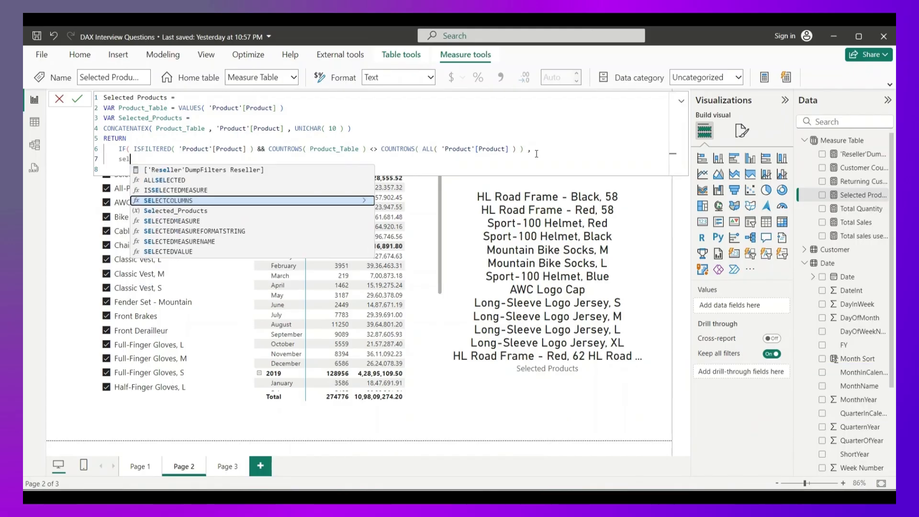
pyautogui.click(196, 211)
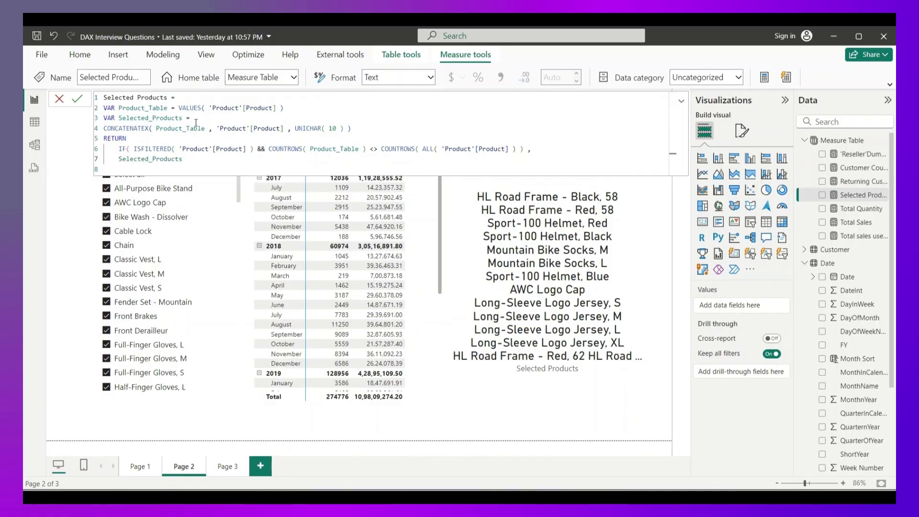
pyautogui.write(', "')
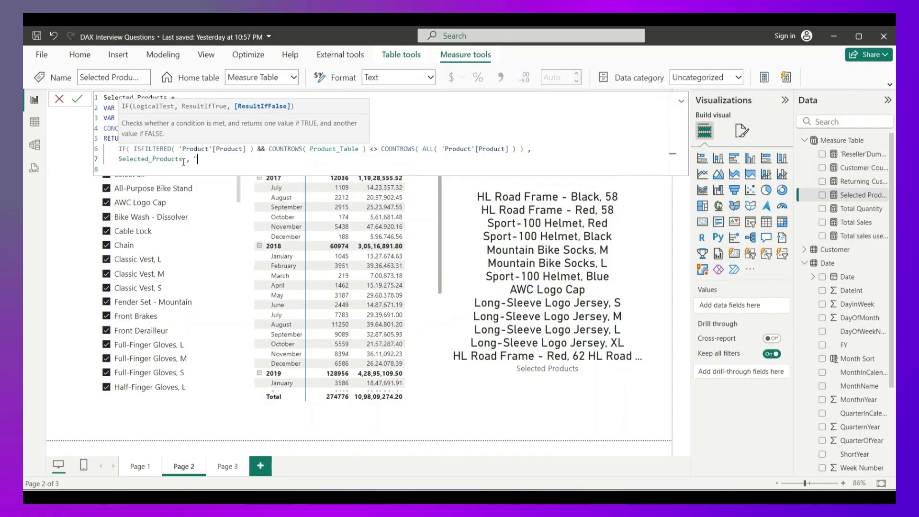
pyautogui.write('All" )')
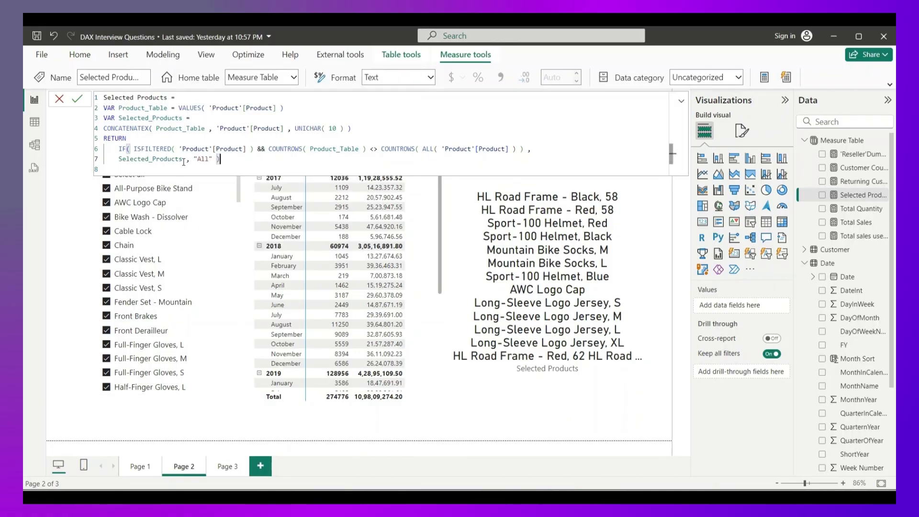
pyautogui.press('Return')
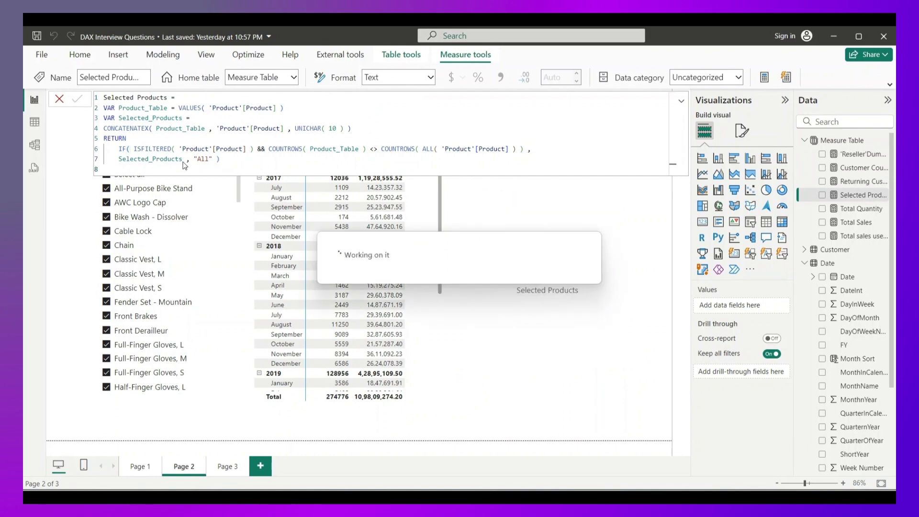
pyautogui.click(522, 312)
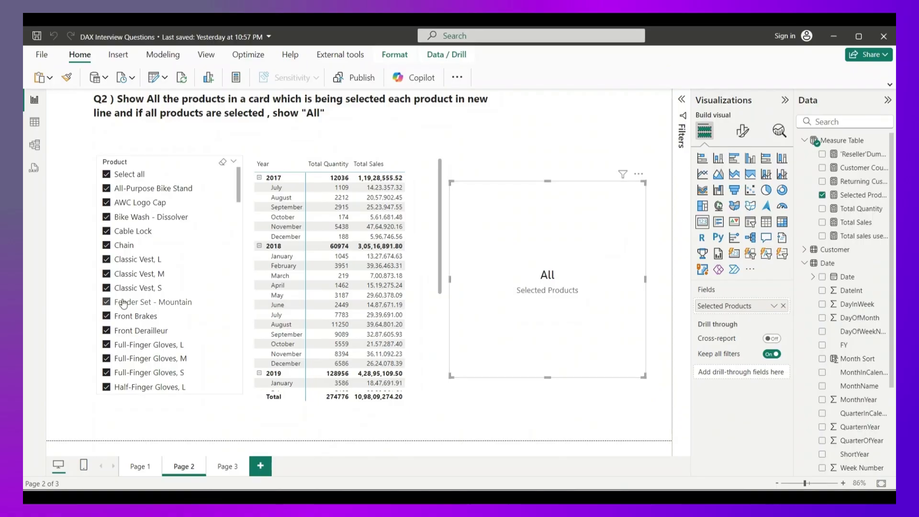
# Filter to All-Purpose Bike Stand, AWC Logo Cap, Bike Wash - Dissolver and Cable Lock, then open the measure.
pyautogui.click(126, 174)
pyautogui.click(137, 188)
pyautogui.click(140, 202)
pyautogui.click(143, 217)
pyautogui.click(147, 230)
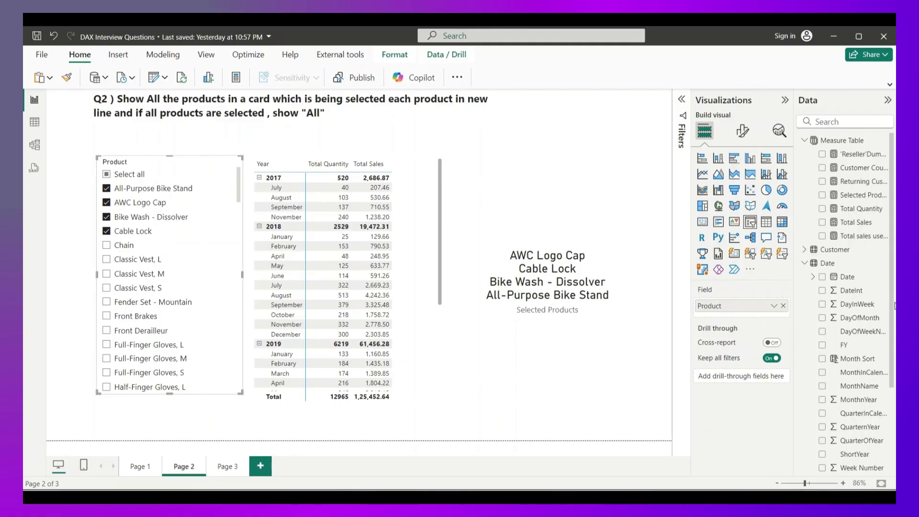
pyautogui.click(583, 325)
pyautogui.click(856, 195)
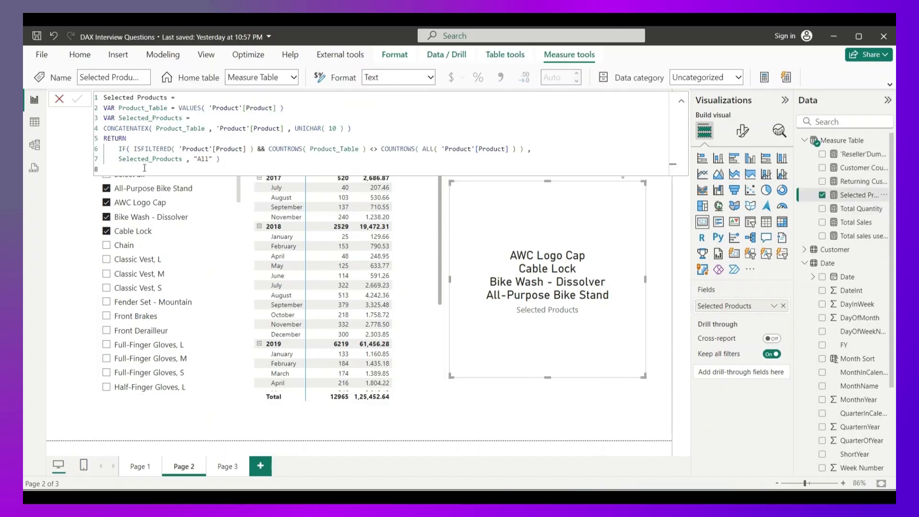
pyautogui.click(145, 168)
pyautogui.moveTo(135, 150); pyautogui.dragTo(253, 145)
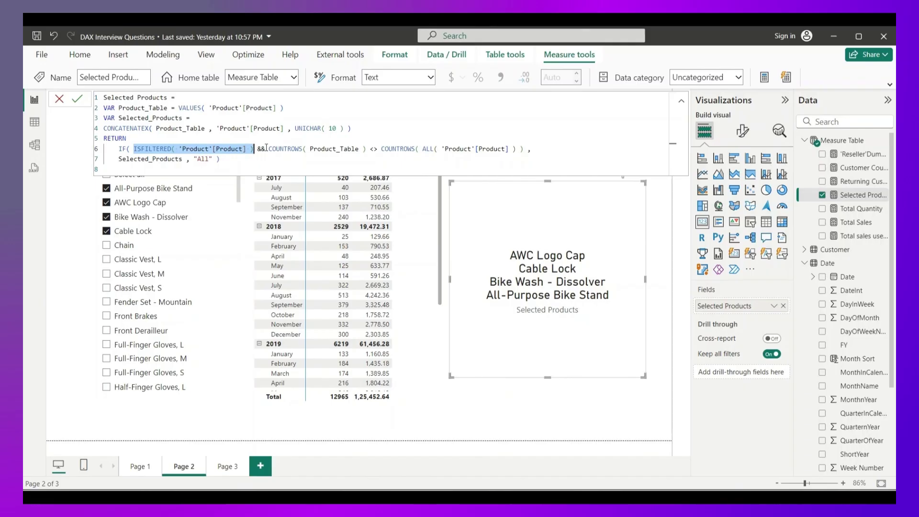
pyautogui.moveTo(270, 149); pyautogui.dragTo(516, 148)
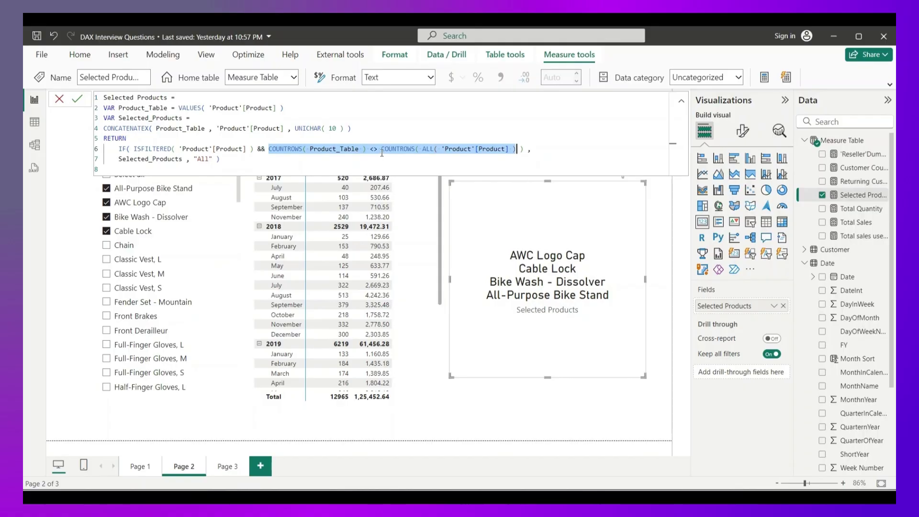
pyautogui.moveTo(382, 147); pyautogui.dragTo(512, 147)
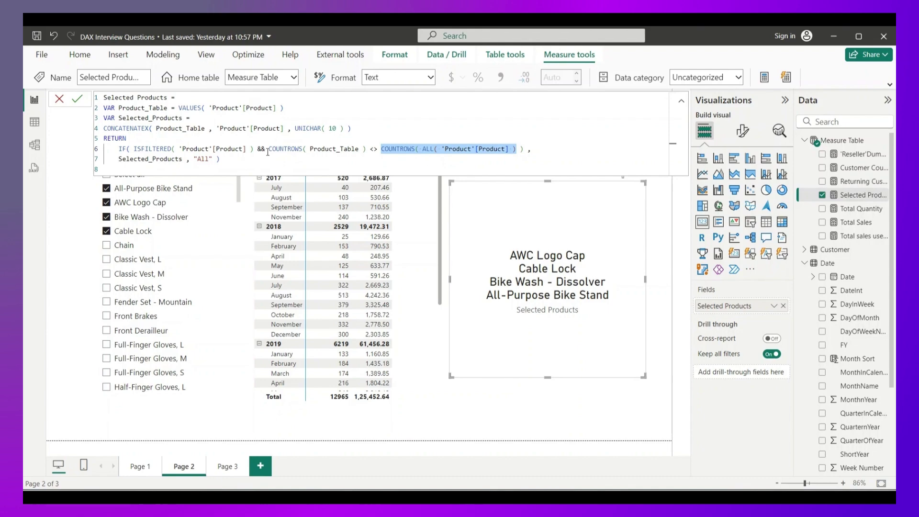
pyautogui.moveTo(269, 149); pyautogui.dragTo(512, 149)
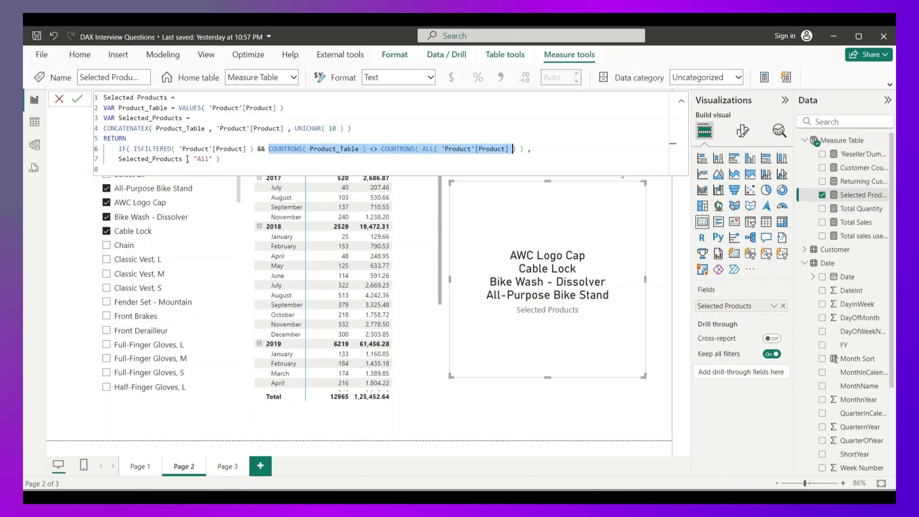
pyautogui.moveTo(182, 159); pyautogui.dragTo(118, 161)
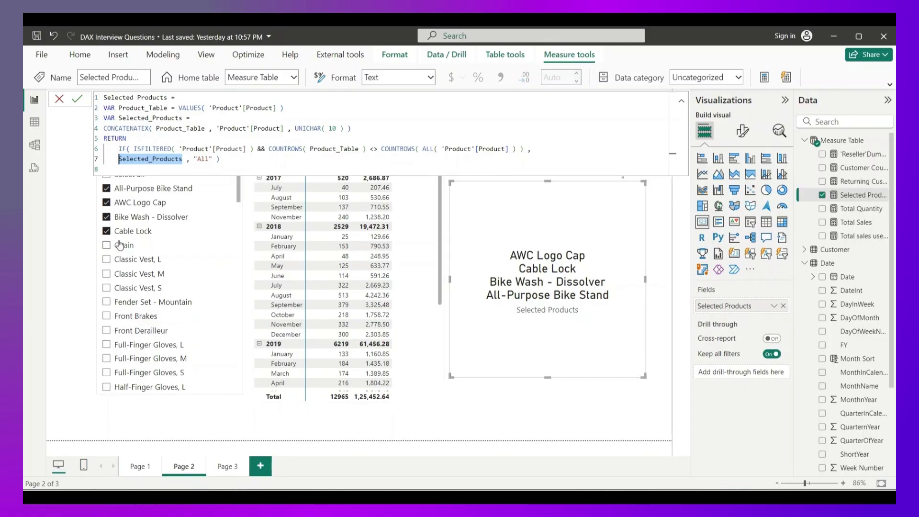
# Reselect every product, then review the formula's ISFILTERED, count comparison and "All" fallback.
pyautogui.click(130, 180)
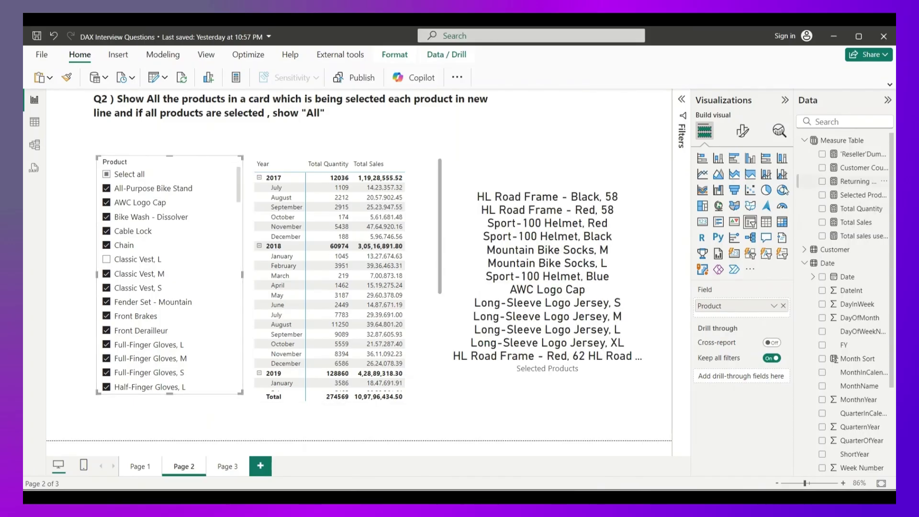
pyautogui.click(836, 197)
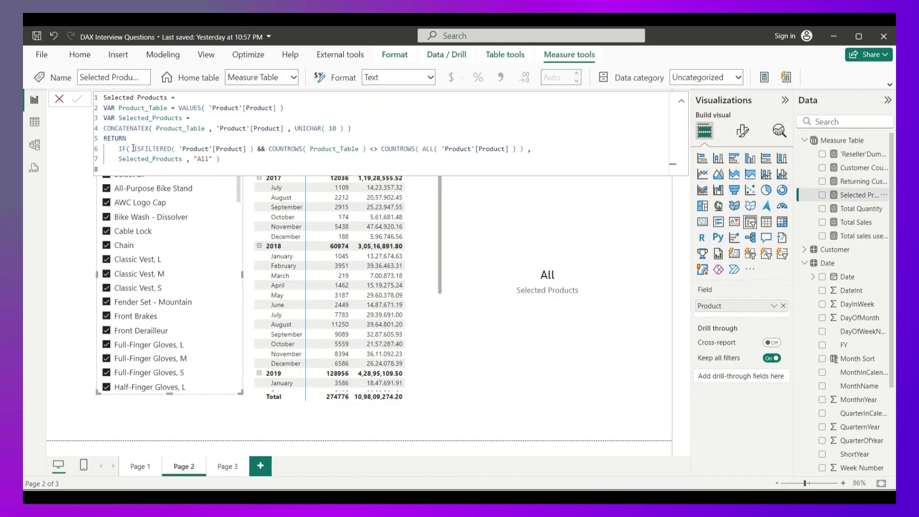
pyautogui.moveTo(133, 148); pyautogui.dragTo(252, 150)
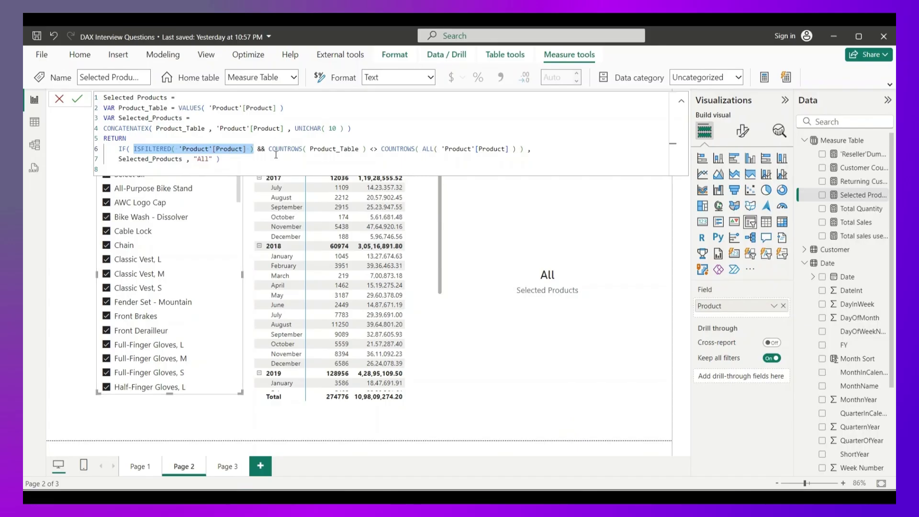
pyautogui.moveTo(265, 150); pyautogui.dragTo(525, 150)
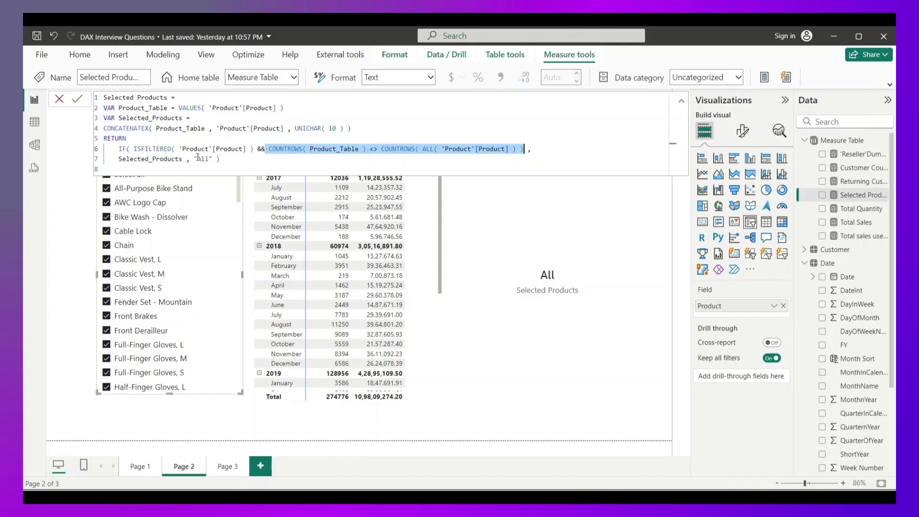
pyautogui.moveTo(193, 159); pyautogui.dragTo(213, 158)
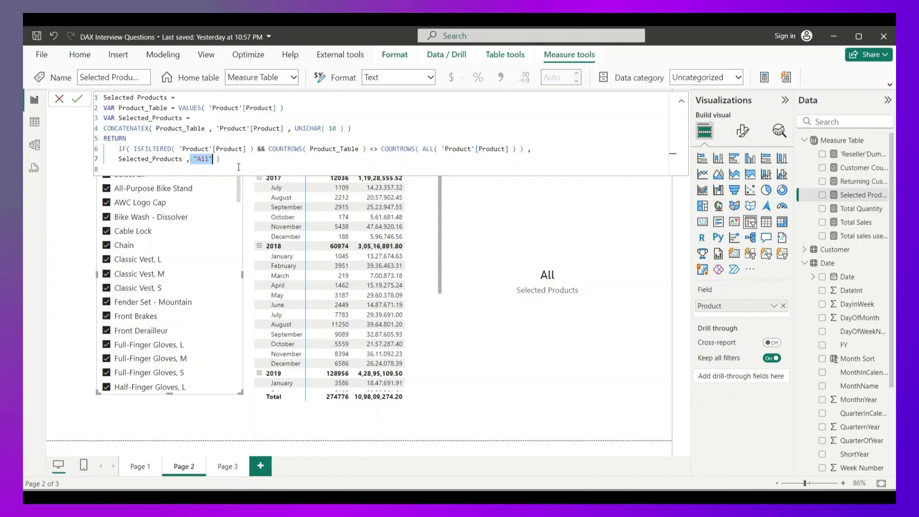
pyautogui.click(238, 167)
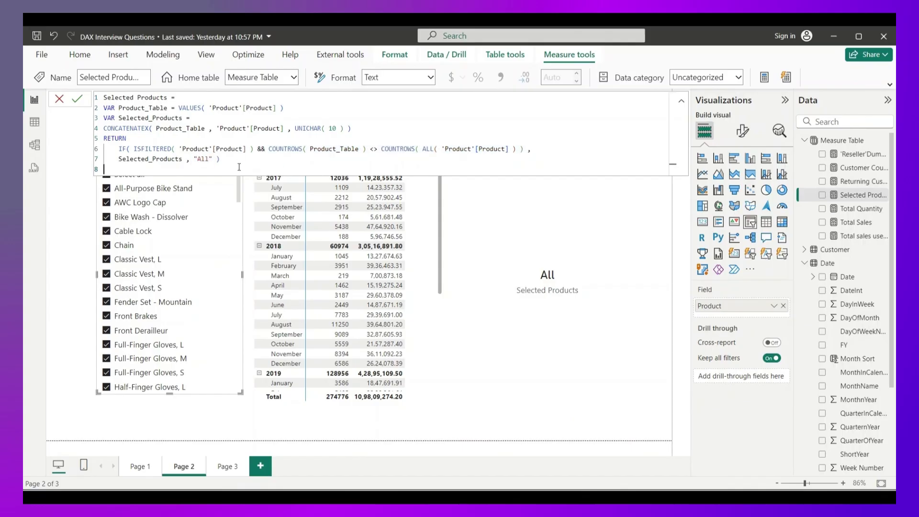